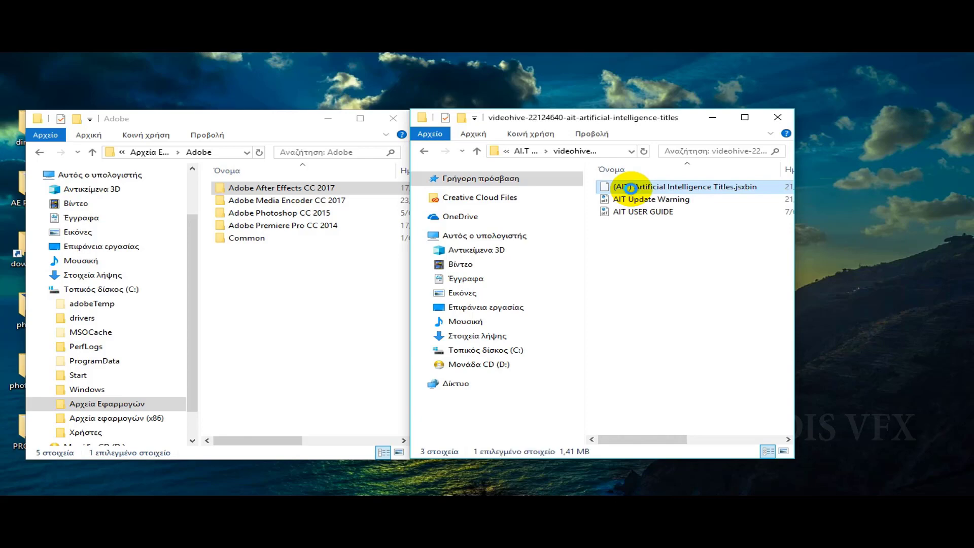
Step: Copy (AIT) Artificial Intelligence Titles.jsxbin and open the ScriptUI Panels folder within Adobe After Effects CC 2017's Support Files and Scripts folders
right_click(633, 192)
click(662, 345)
click(278, 189)
double_click(278, 188)
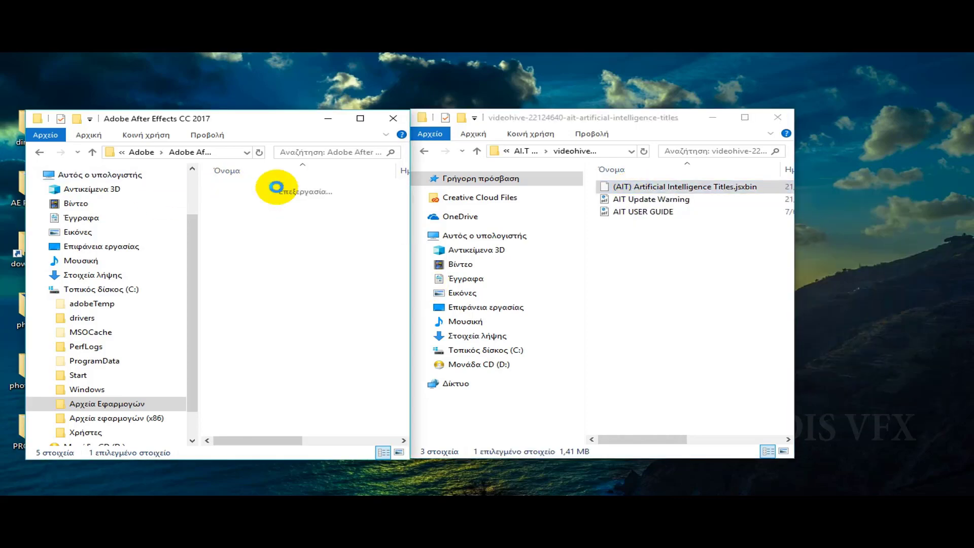
double_click(272, 188)
scroll(274, 225, down, 3)
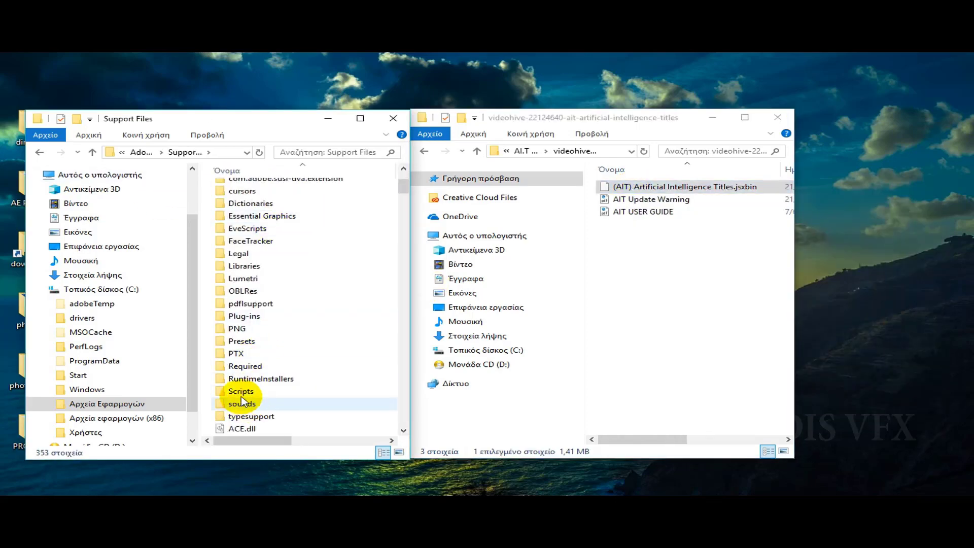
double_click(239, 391)
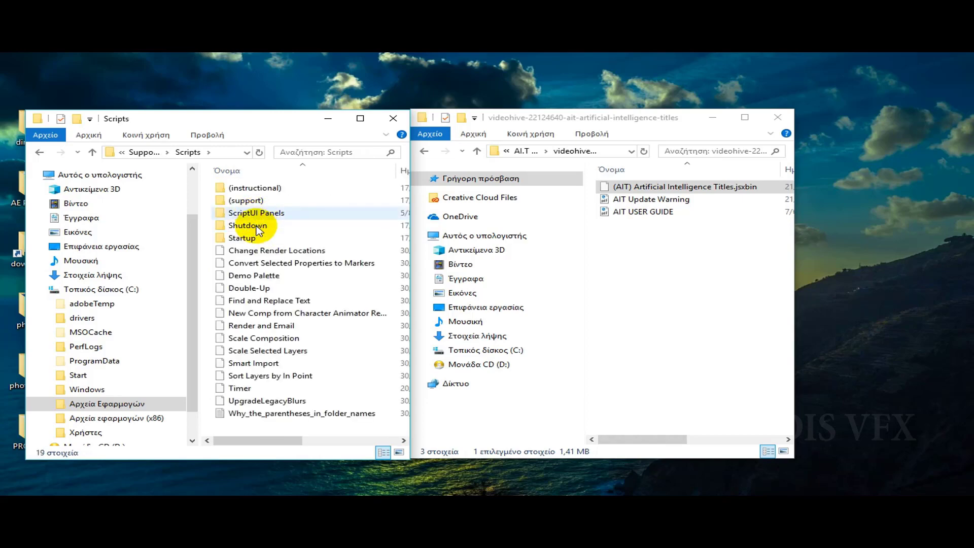
double_click(254, 213)
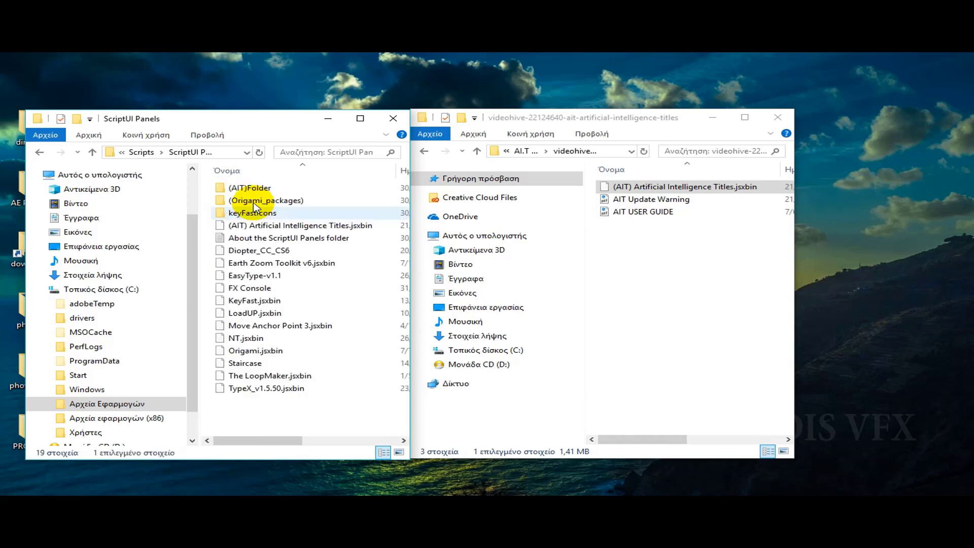
Step: Paste the copied script into the ScriptUI Panels folder, replacing the existing file, and close both folder windows
right_click(258, 400)
click(378, 320)
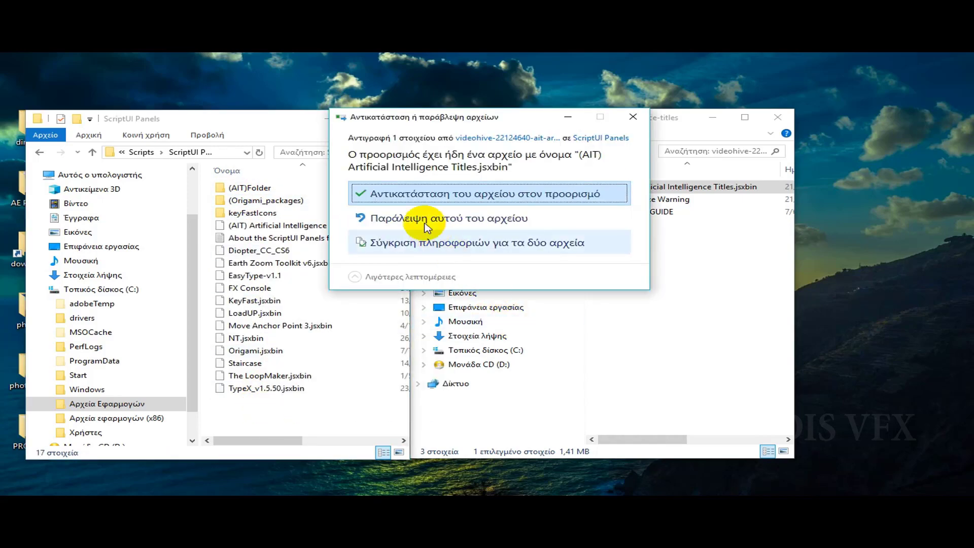
click(426, 191)
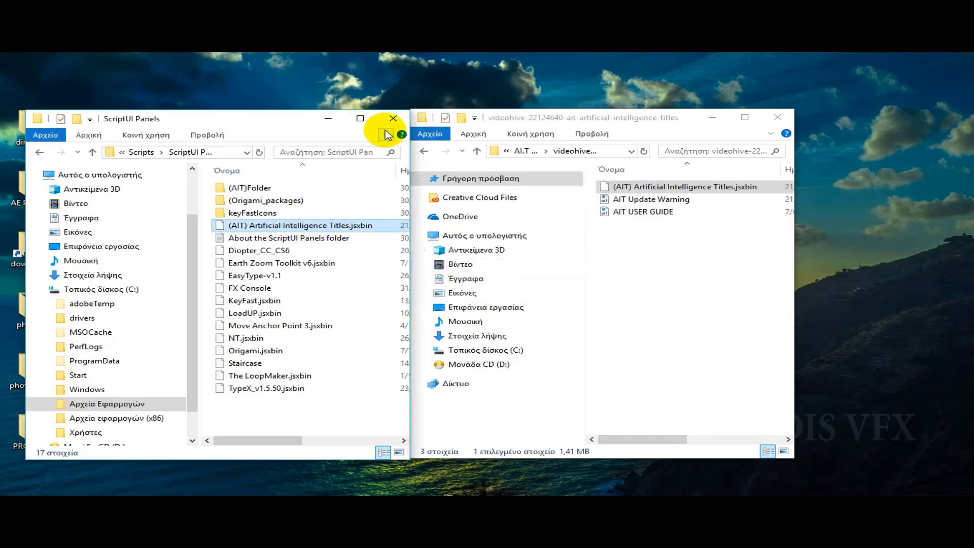
click(393, 119)
click(778, 117)
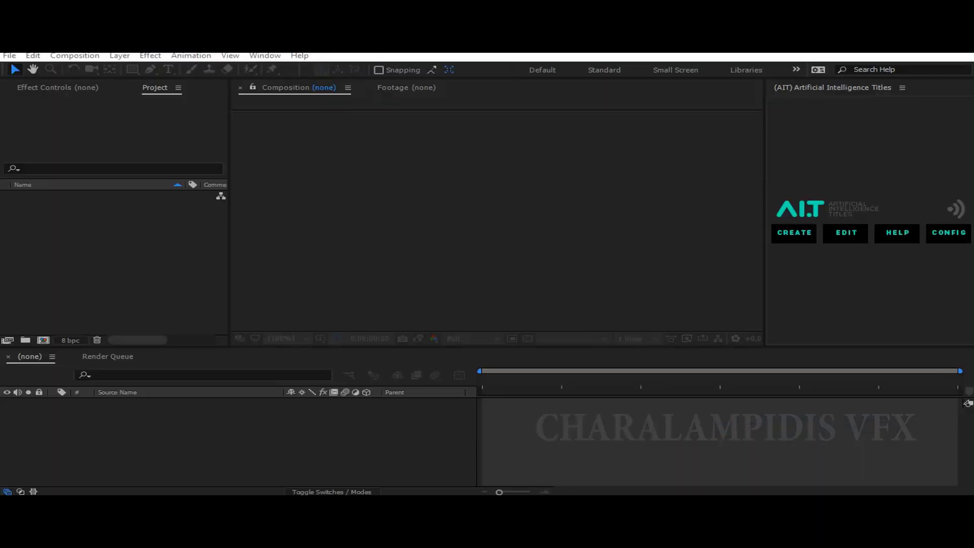
Step: In After Effects, open the AIT script's Create Mode window and move it over the composition area
click(789, 238)
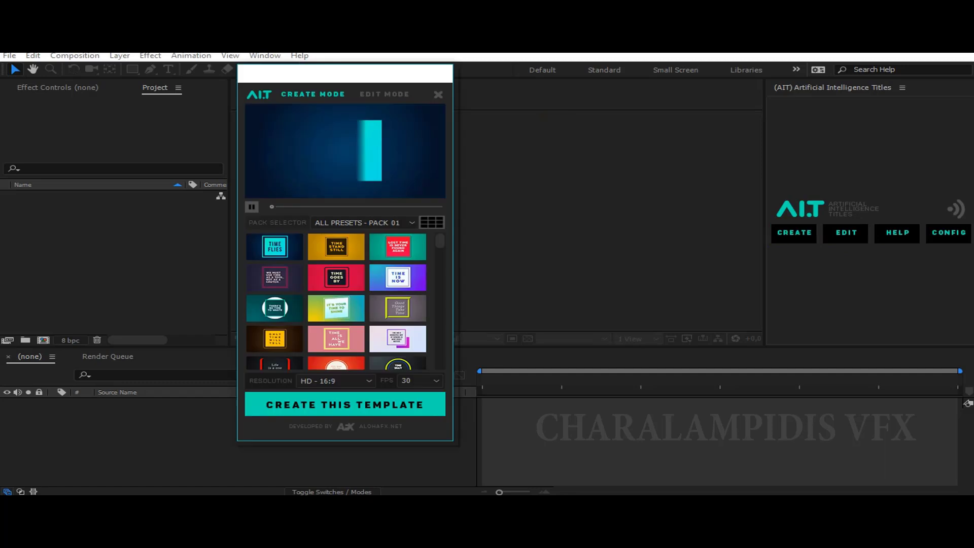
drag(337, 67, 507, 83)
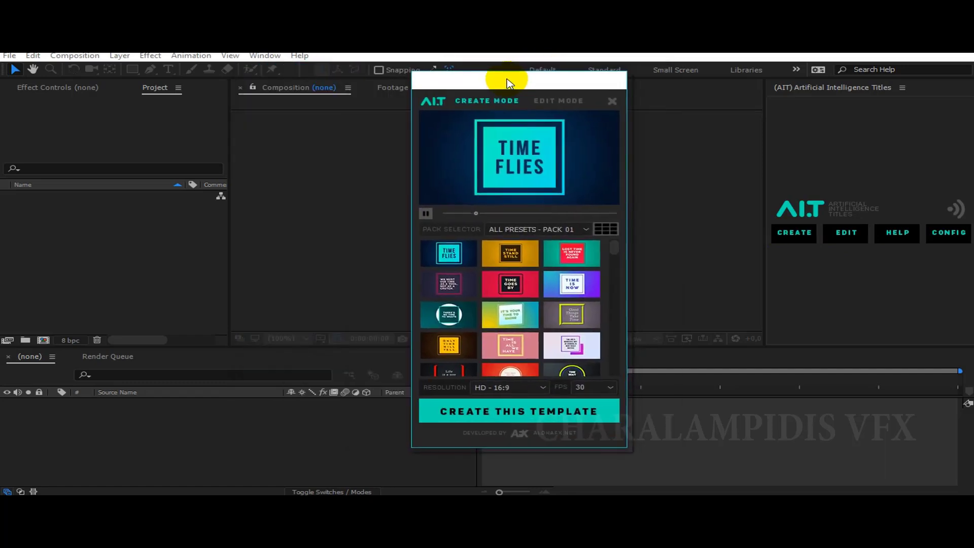
click(569, 227)
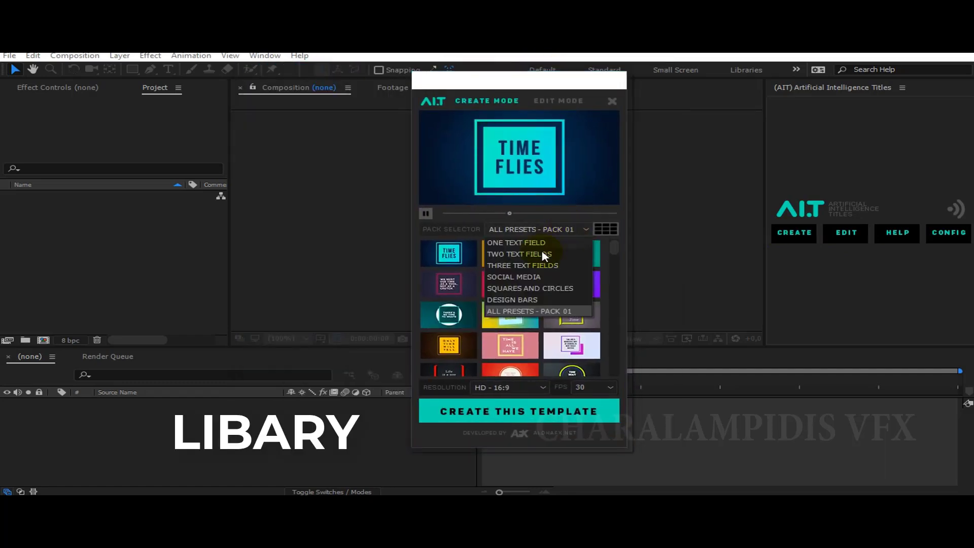
click(607, 230)
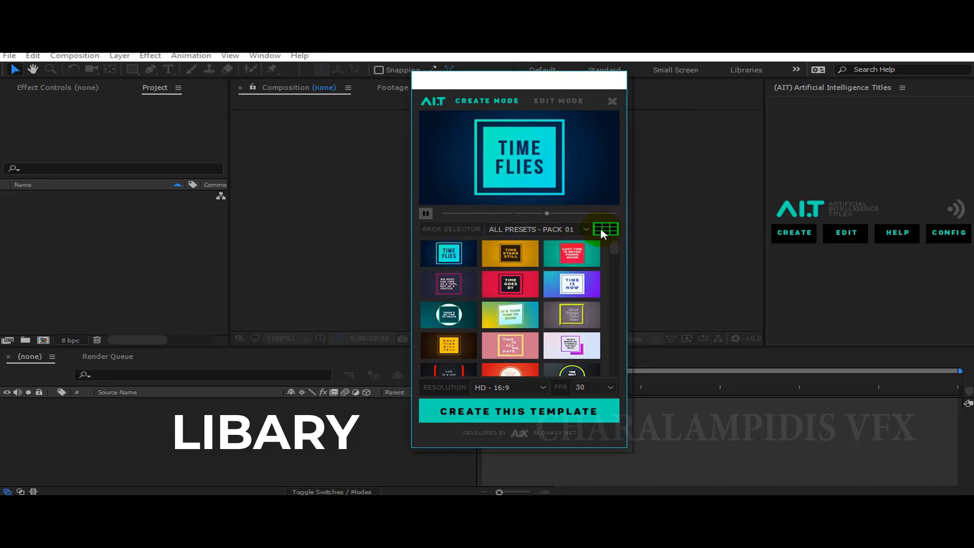
Step: Show the ONE TEXT FIELD pack and preview its pink, lime-framed and red title templates
click(553, 229)
click(538, 242)
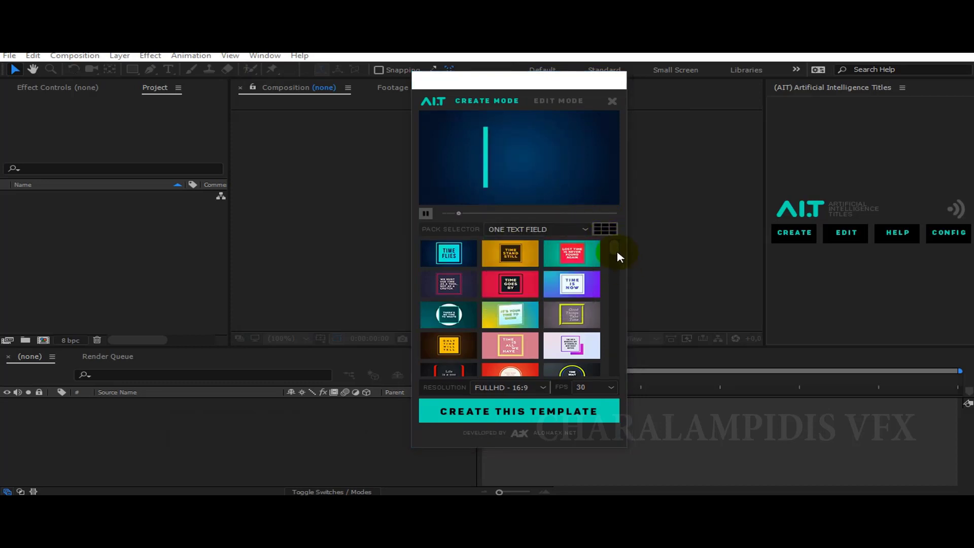
drag(618, 253, 611, 330)
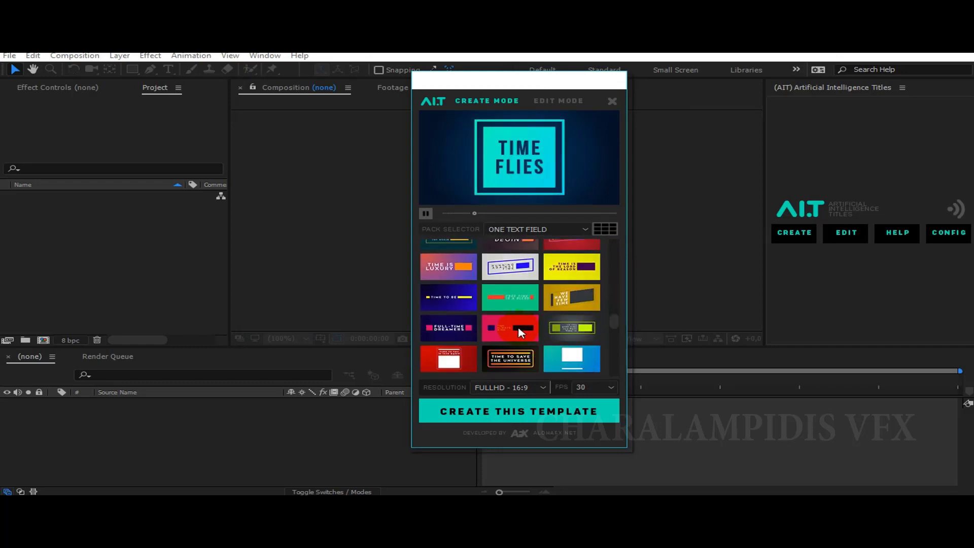
click(518, 332)
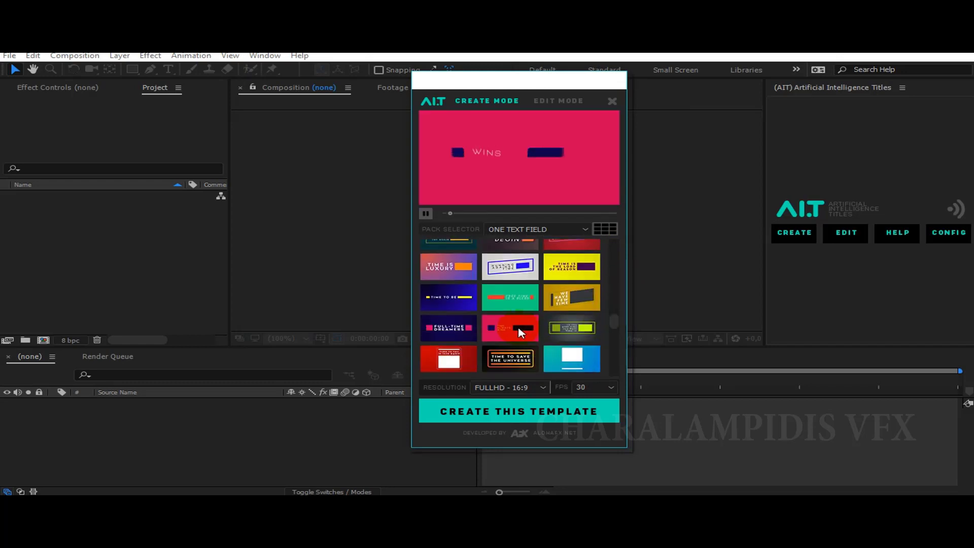
click(568, 338)
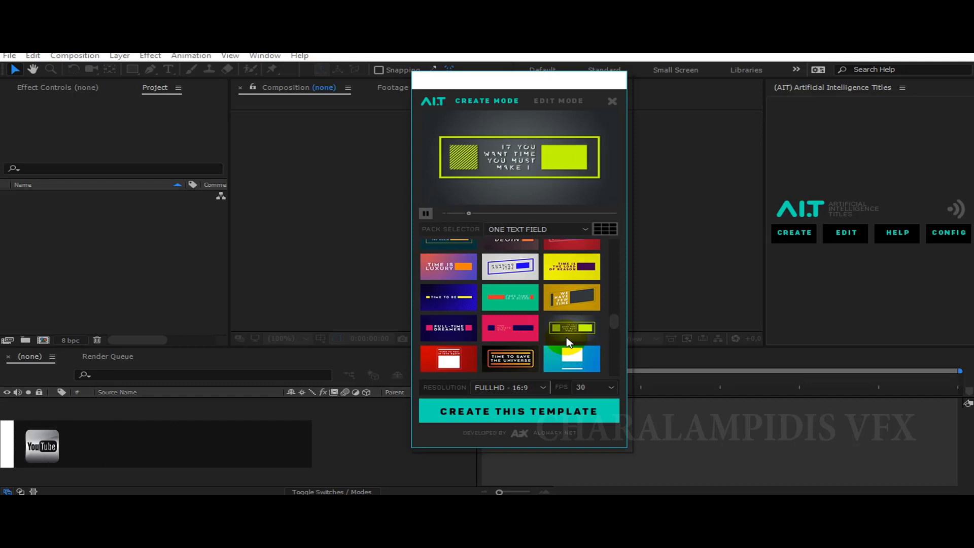
click(471, 367)
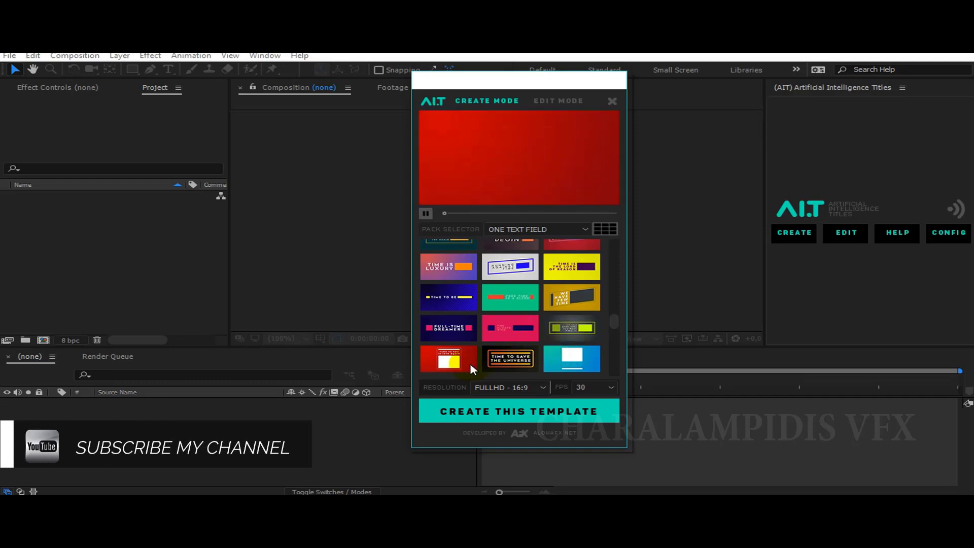
Step: Show the TWO TEXT FIELDS pack and preview several templates, including the green Time and Space title and the pink-bracketed one
click(492, 231)
click(507, 254)
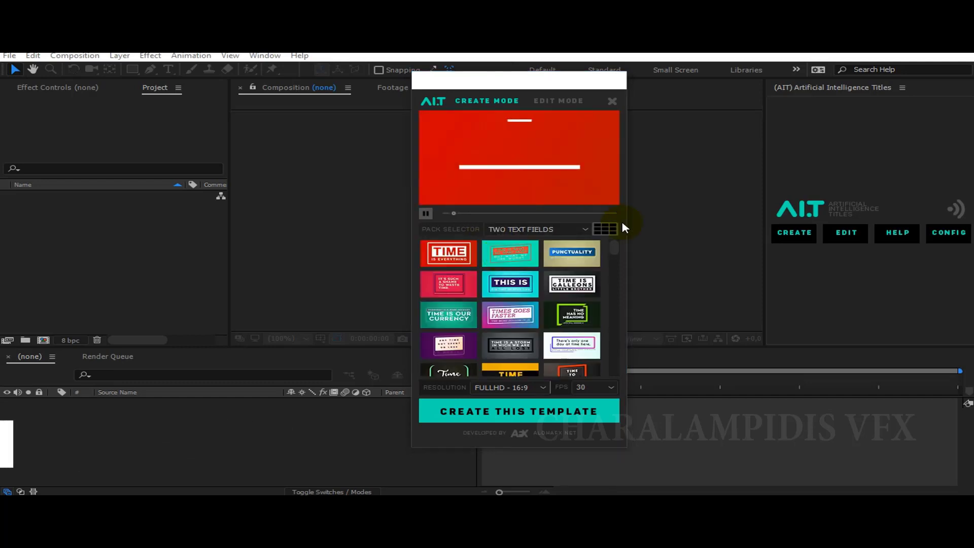
drag(619, 260, 619, 285)
click(504, 308)
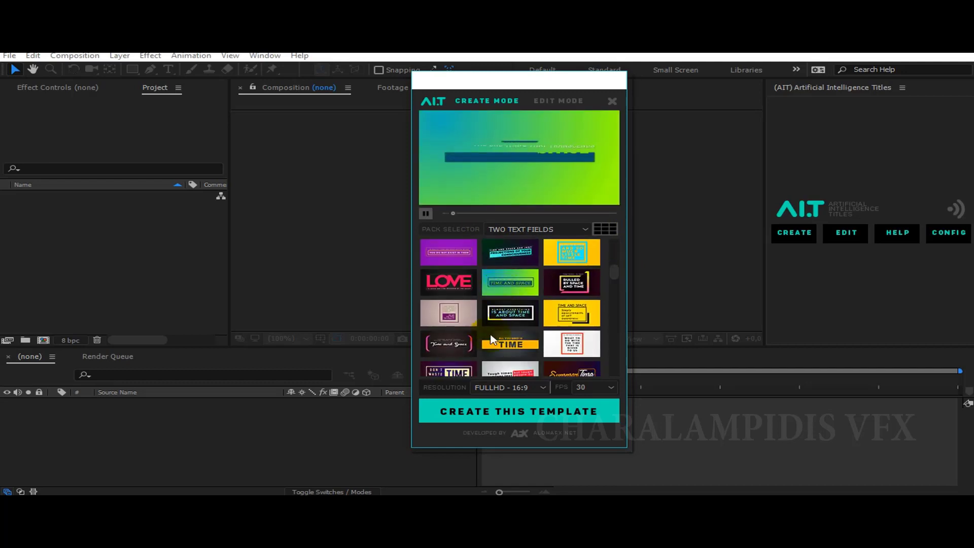
click(504, 347)
click(443, 345)
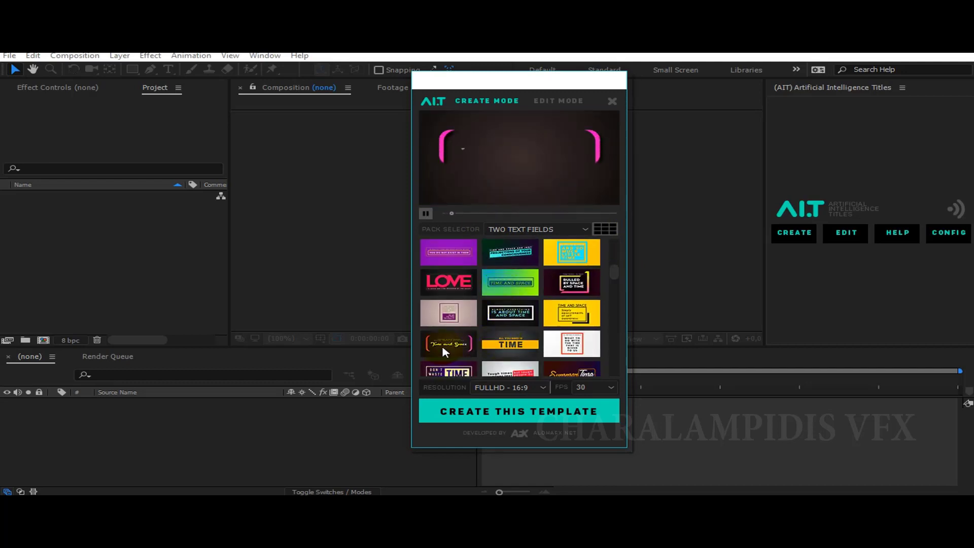
Step: Show the THREE TEXT FIELDS pack and preview several of its templates, including the black one with yellow brackets
click(553, 230)
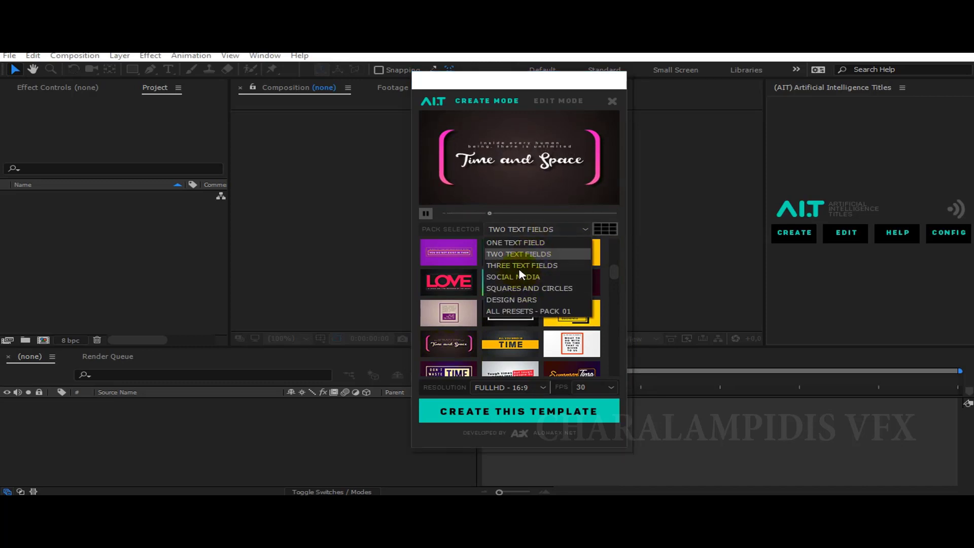
click(520, 266)
click(571, 315)
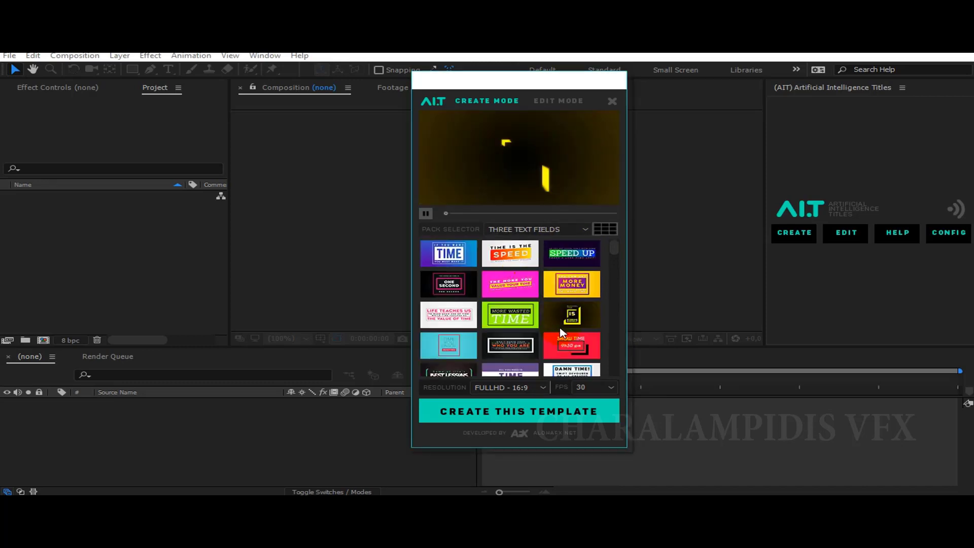
click(566, 354)
click(597, 260)
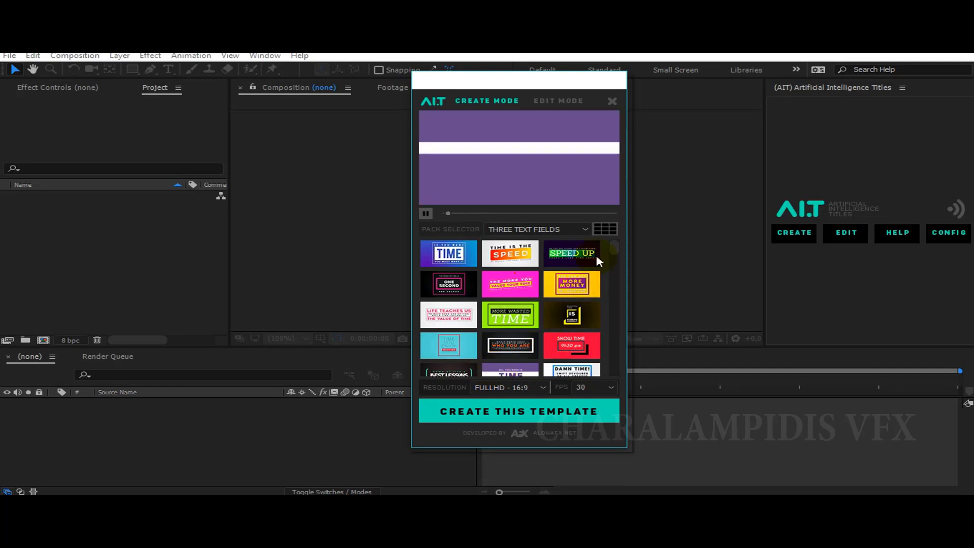
Step: Show the SOCIAL MEDIA pack and preview the purple hashtag template and the Google Plus template
click(556, 229)
click(533, 277)
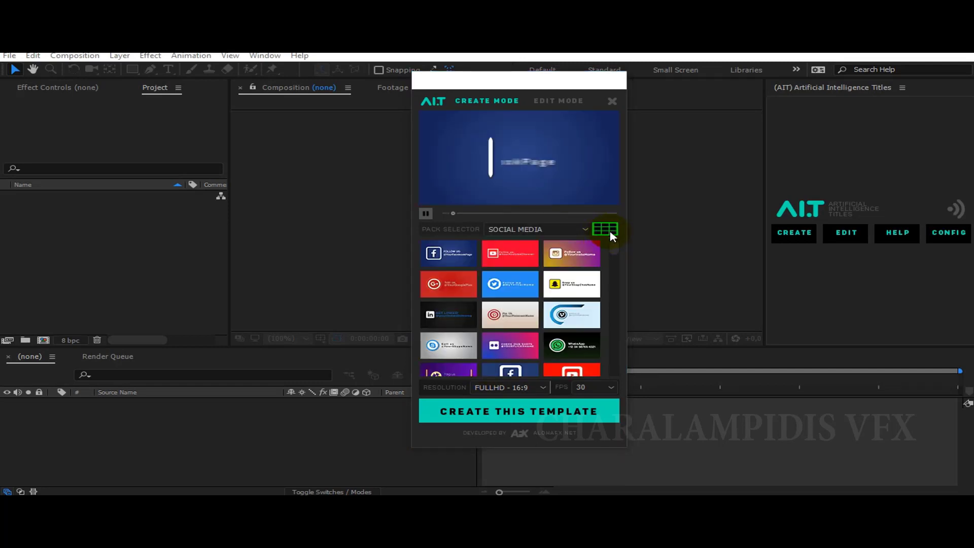
scroll(614, 269, down, 2)
click(458, 334)
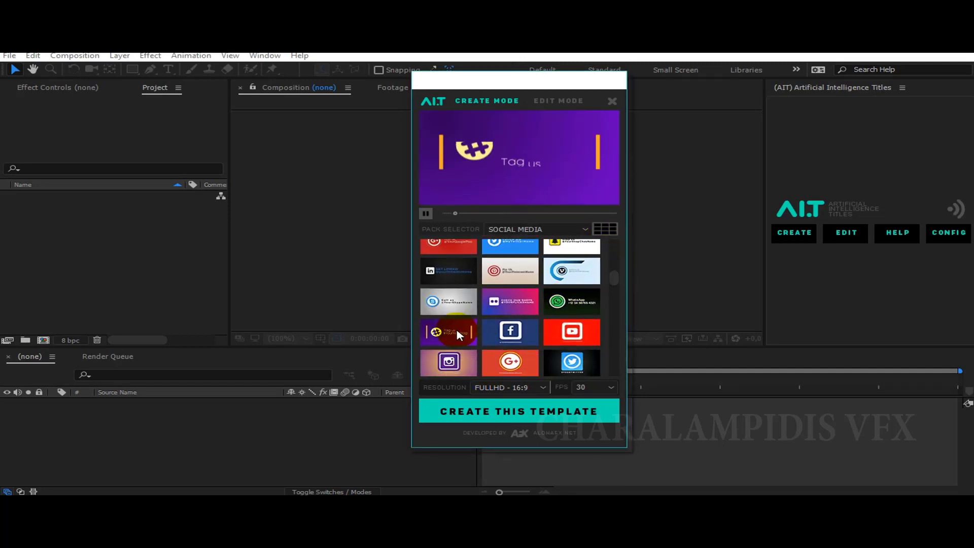
click(511, 361)
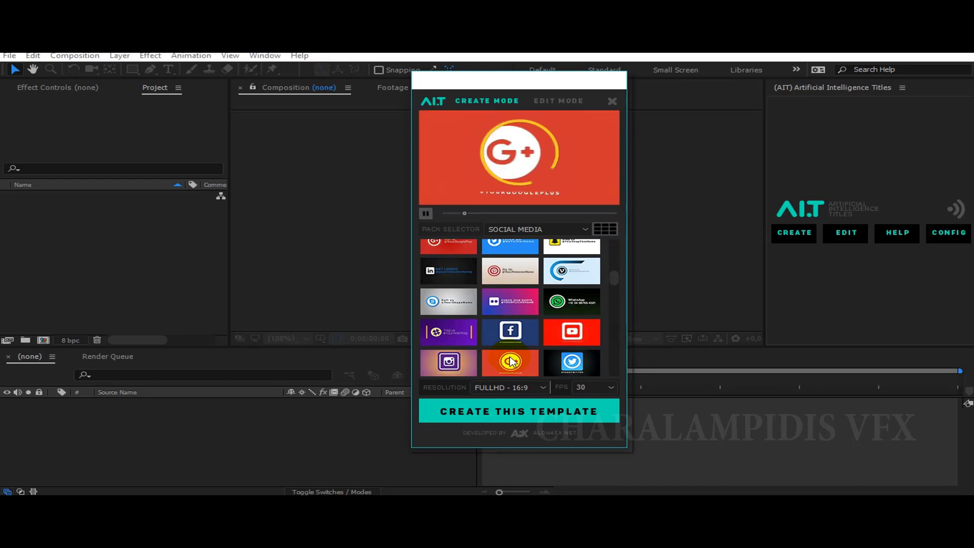
Step: Show the SQUARES AND CIRCLES pack and preview the Good Things Take Time and Vimeo templates
click(584, 229)
click(536, 288)
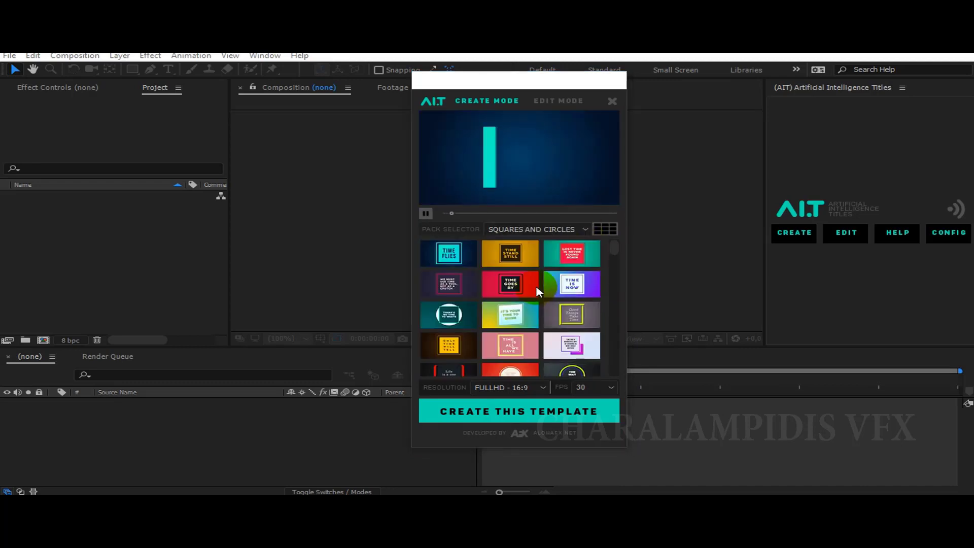
click(550, 312)
scroll(614, 269, down, 3)
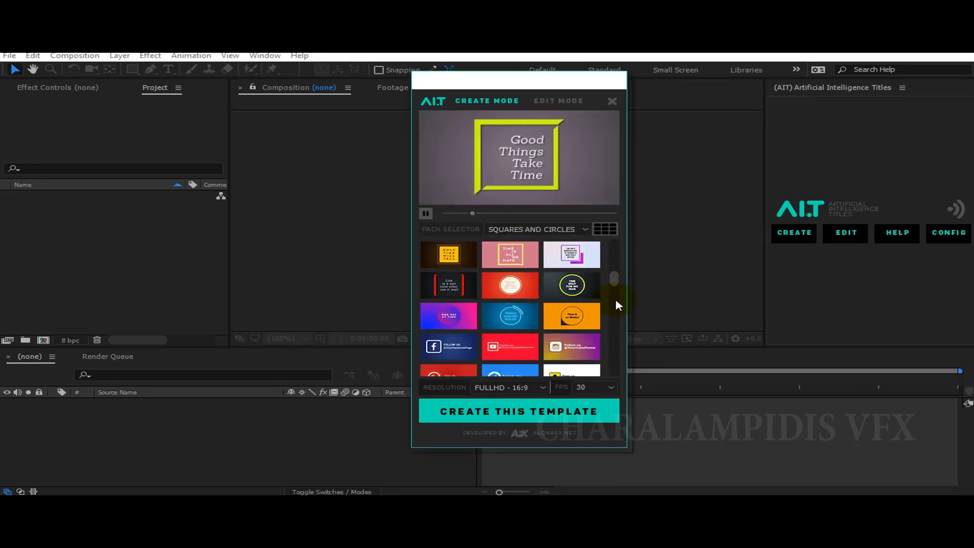
scroll(616, 304, down, 5)
click(565, 260)
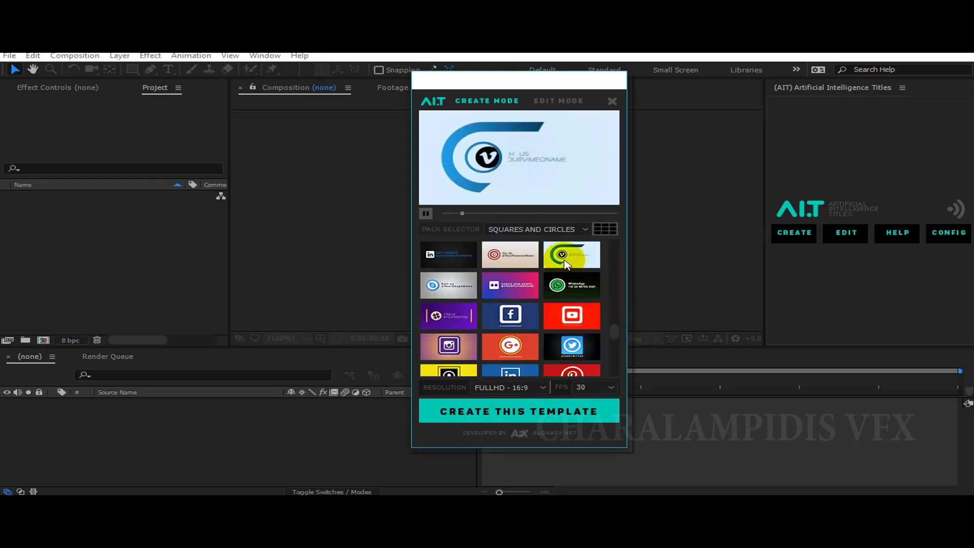
Step: Show the DESIGN BARS pack and preview the Time to Begin and Time Is Luxury templates
click(553, 225)
click(528, 302)
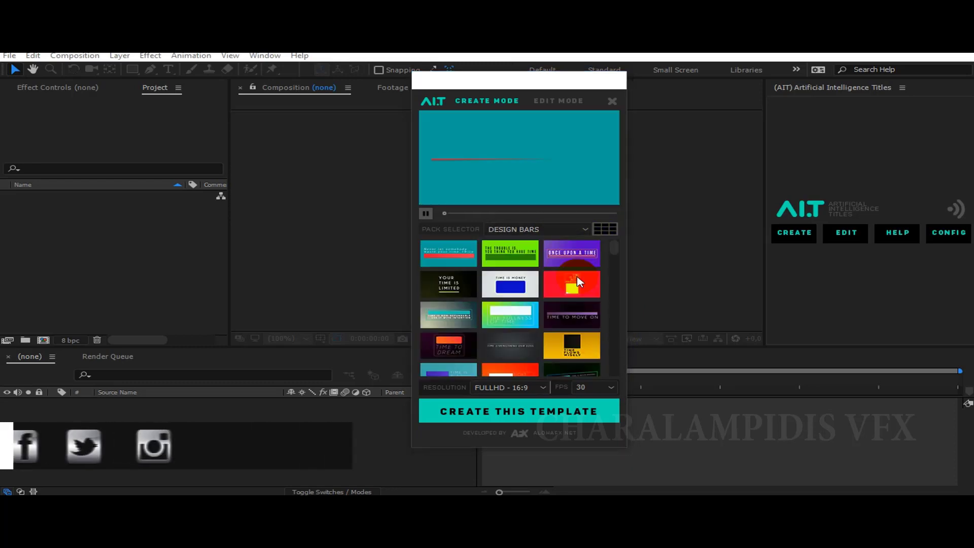
scroll(617, 264, down, 3)
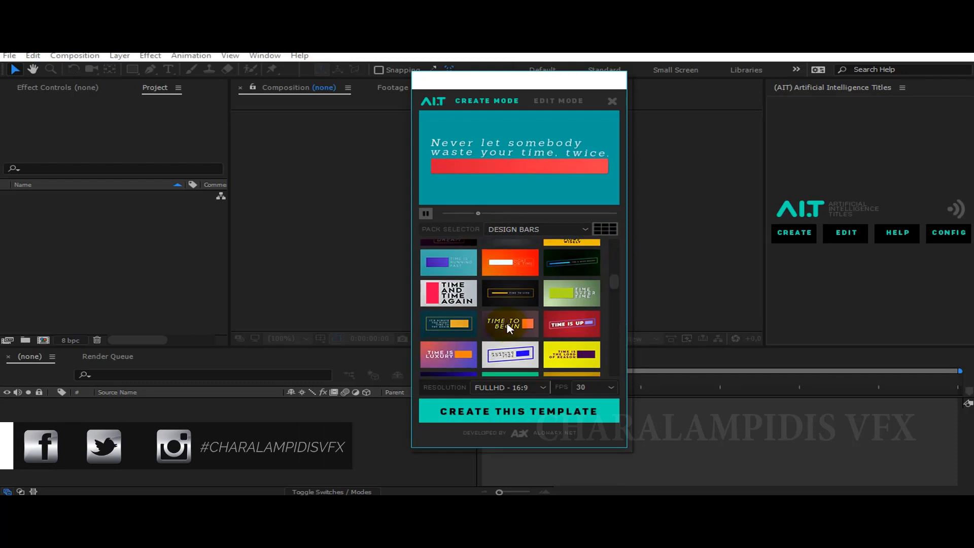
click(509, 329)
click(448, 364)
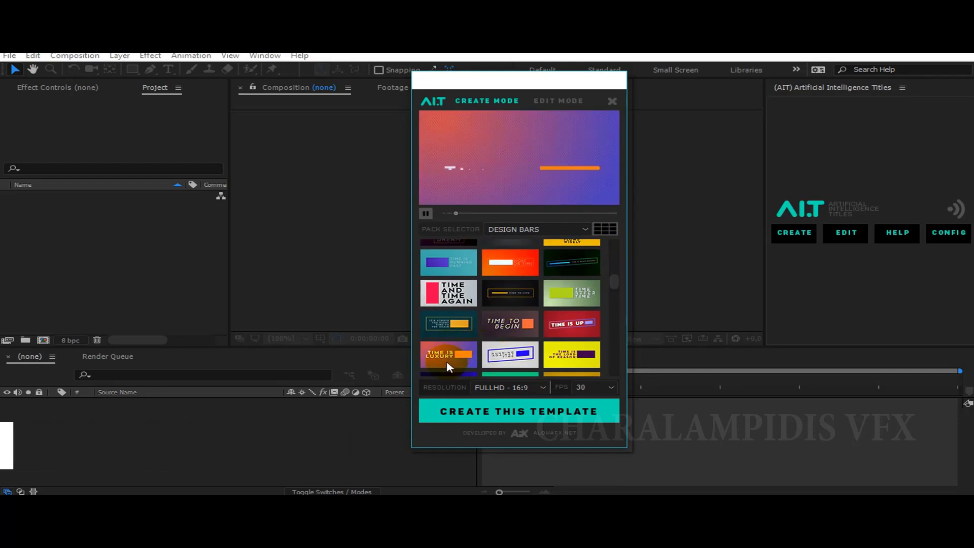
Step: Switch the pack back to ALL PRESETS - PACK 01 and browse its templates
click(583, 230)
click(528, 311)
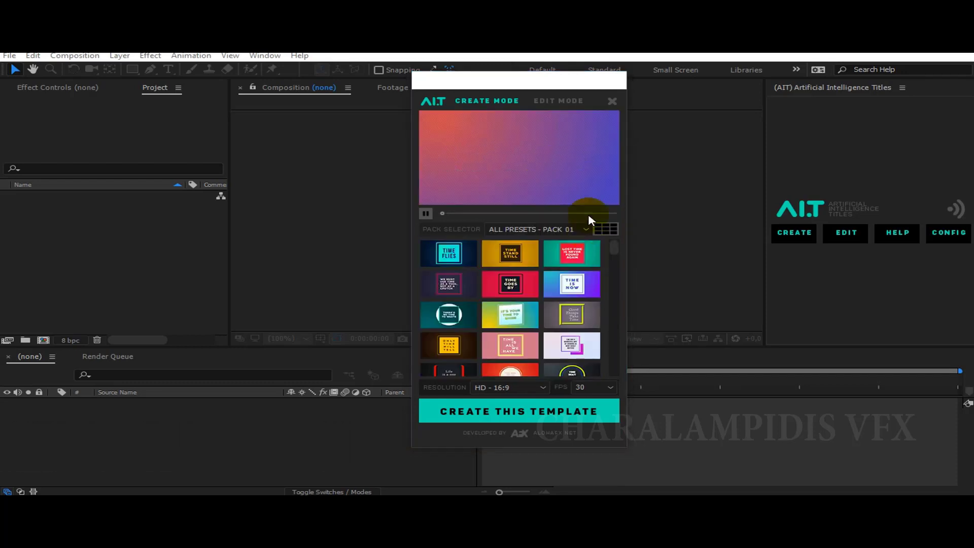
drag(611, 256, 602, 339)
Step: Try the INSTGRM - 9:16 template resolution, and set the resolution to SD - 4:3
click(508, 387)
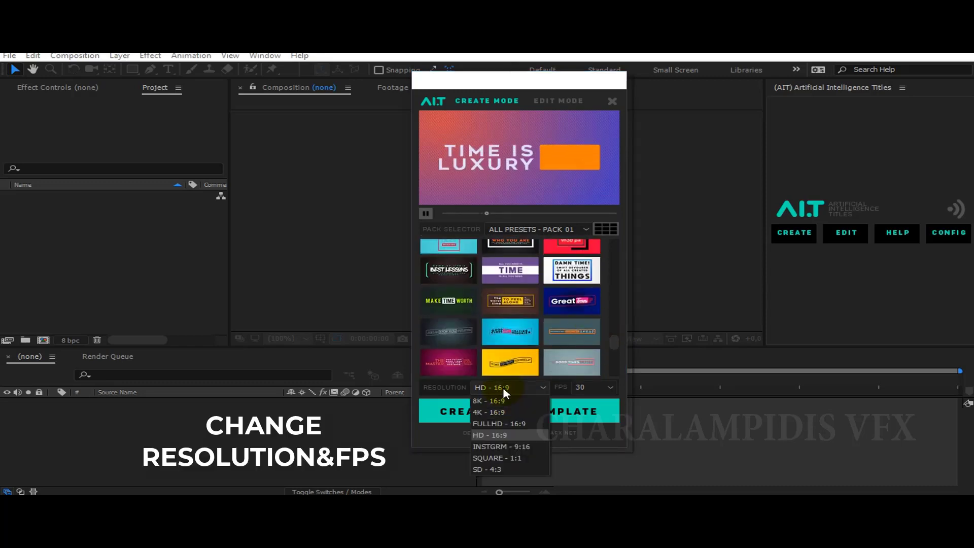
click(498, 448)
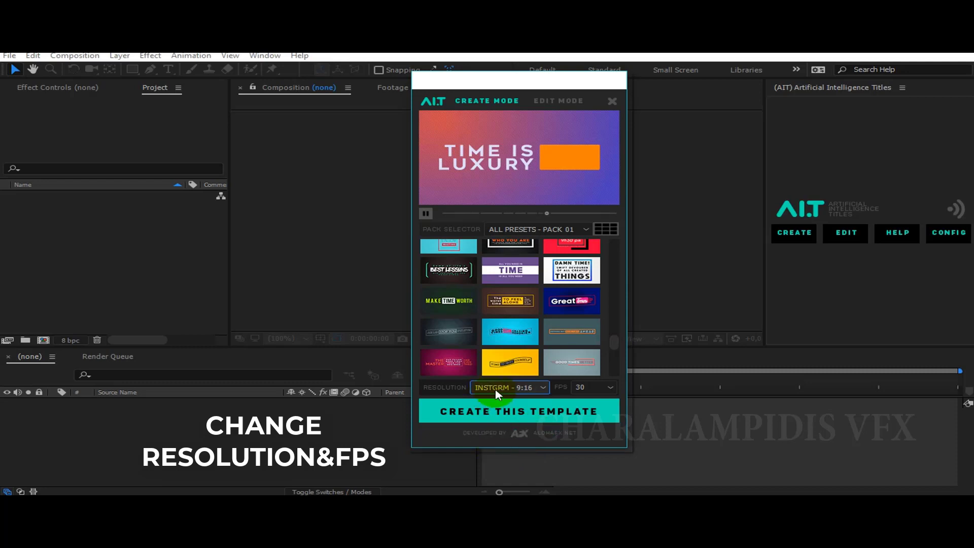
click(496, 394)
click(498, 464)
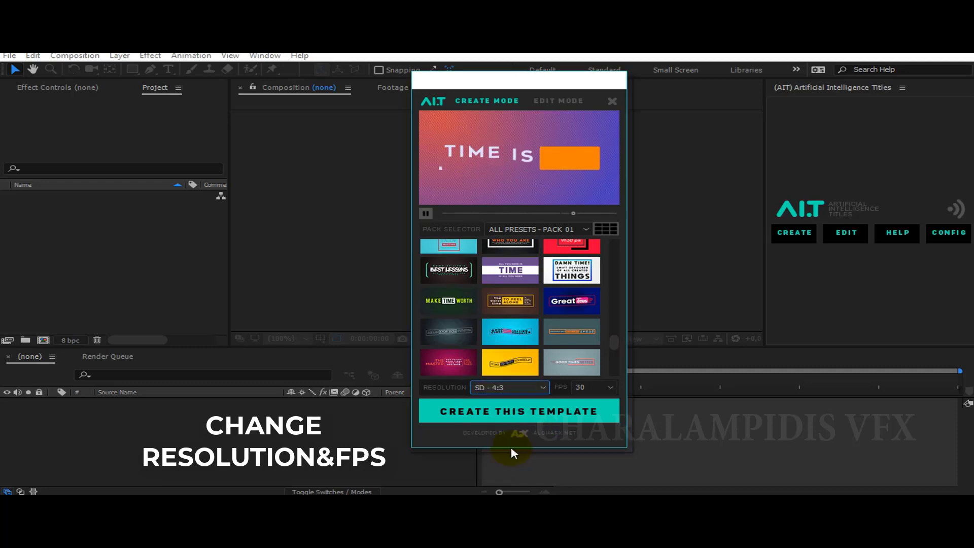
Step: Set the template resolution to HD - 16:9 and the frame rate to 29.97 FPS
click(503, 390)
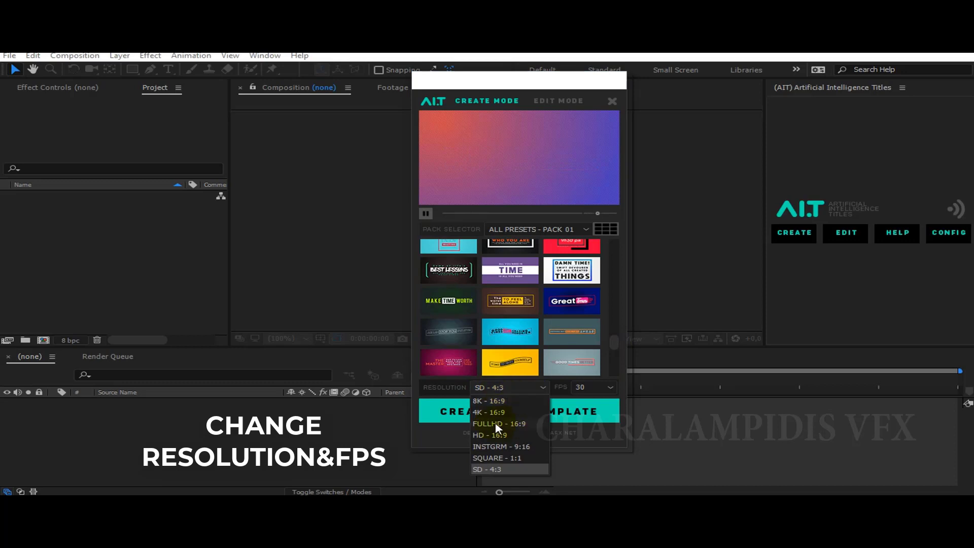
click(490, 435)
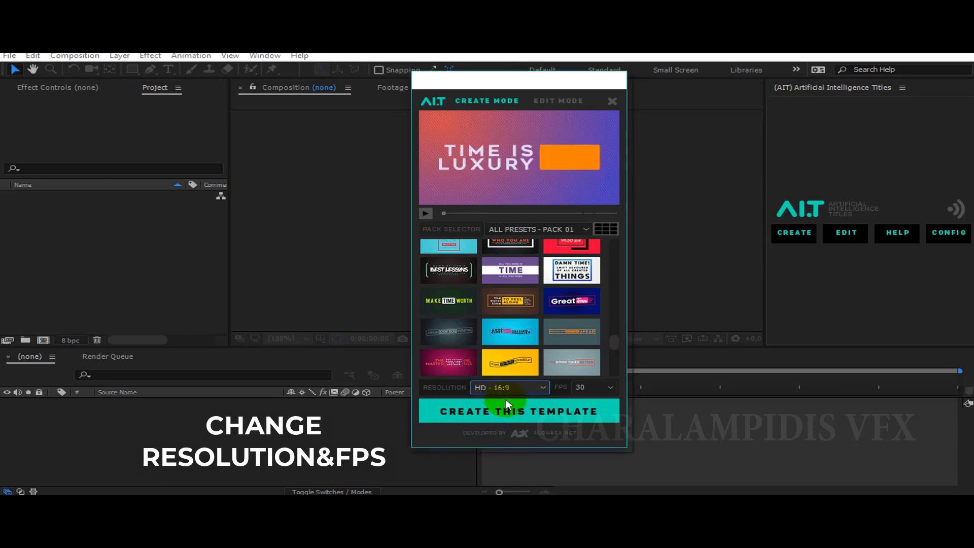
click(587, 387)
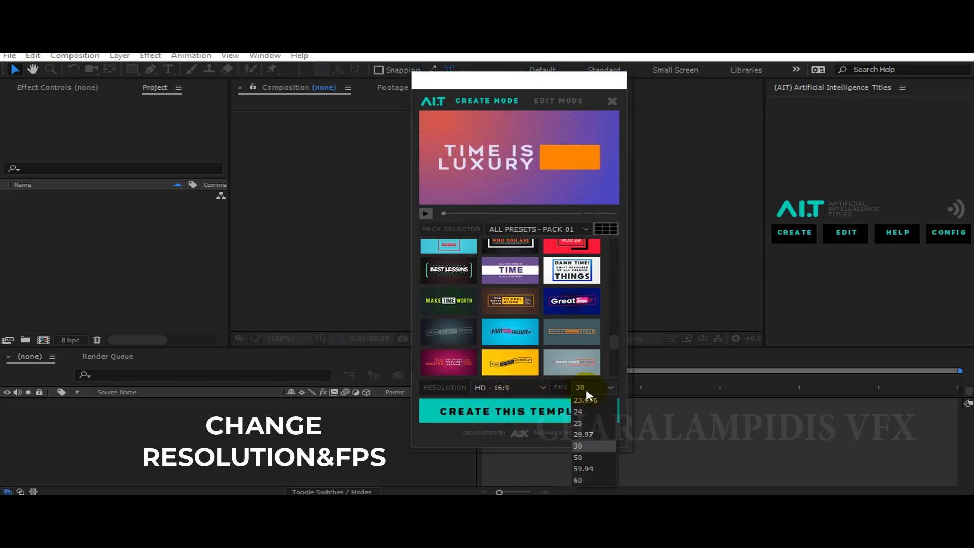
click(583, 434)
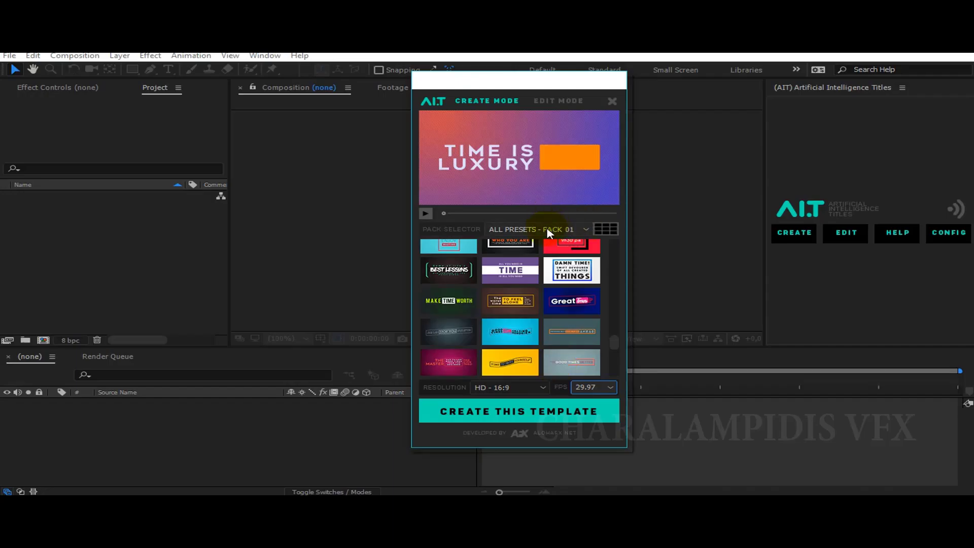
Step: Switch the pack to ONE TEXT FIELD and select its first template, Time Flies
click(548, 231)
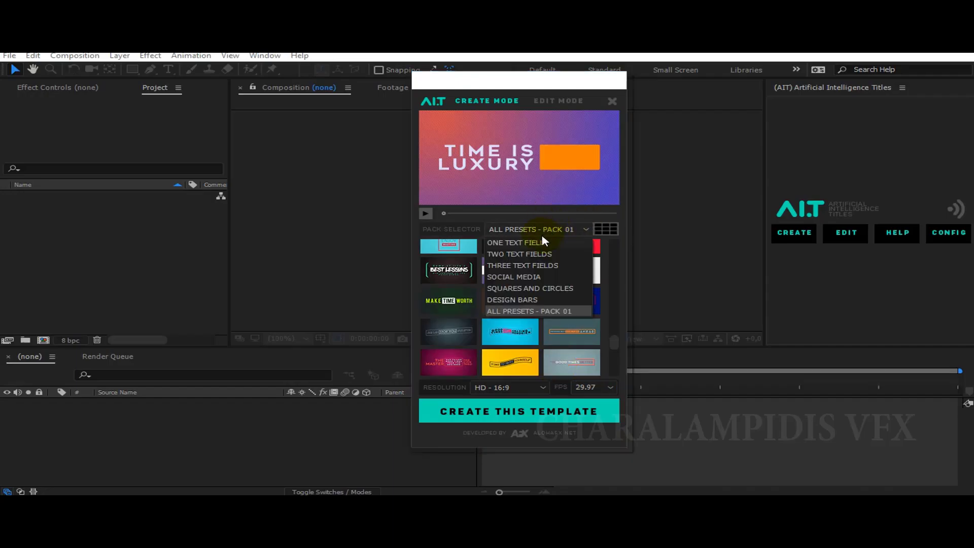
click(538, 242)
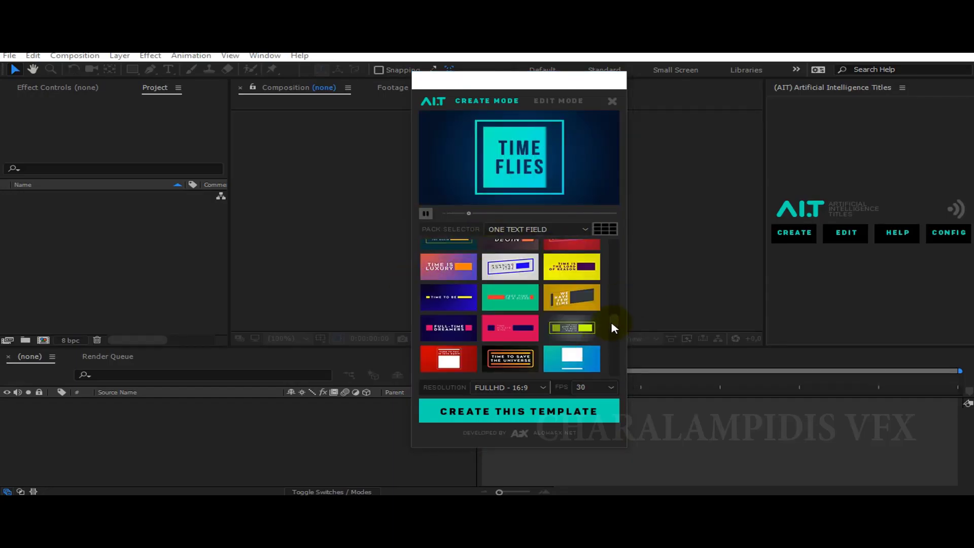
drag(614, 325, 614, 245)
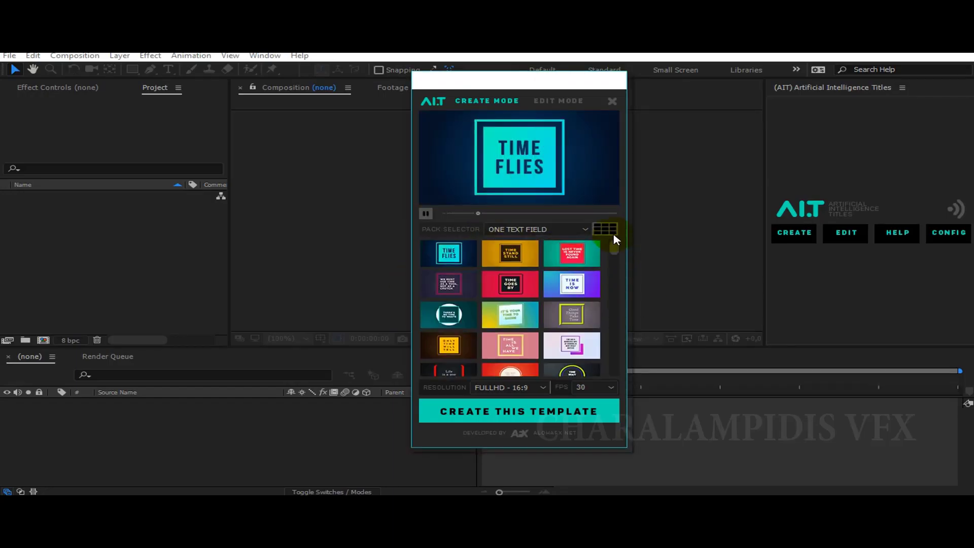
click(451, 259)
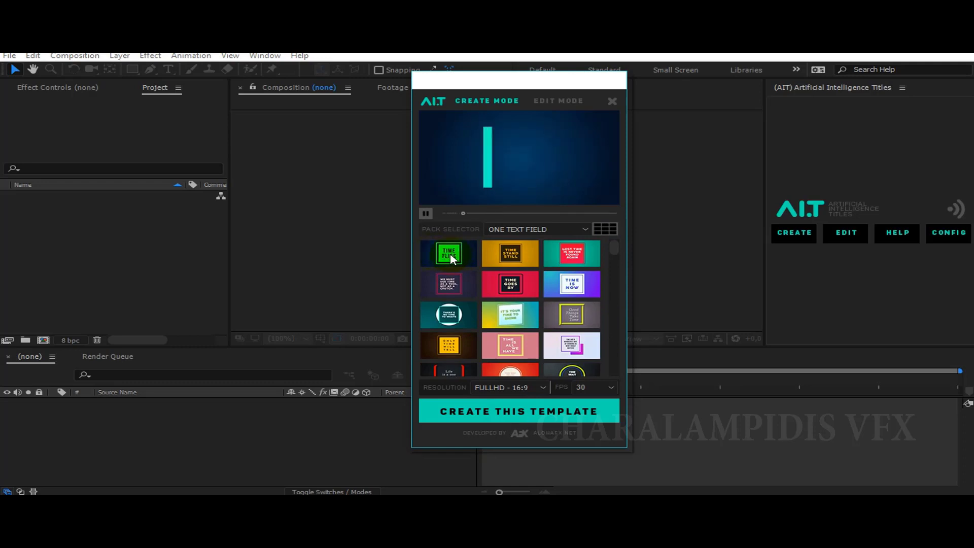
Step: Create the selected template as a title project named "project 1"
click(498, 411)
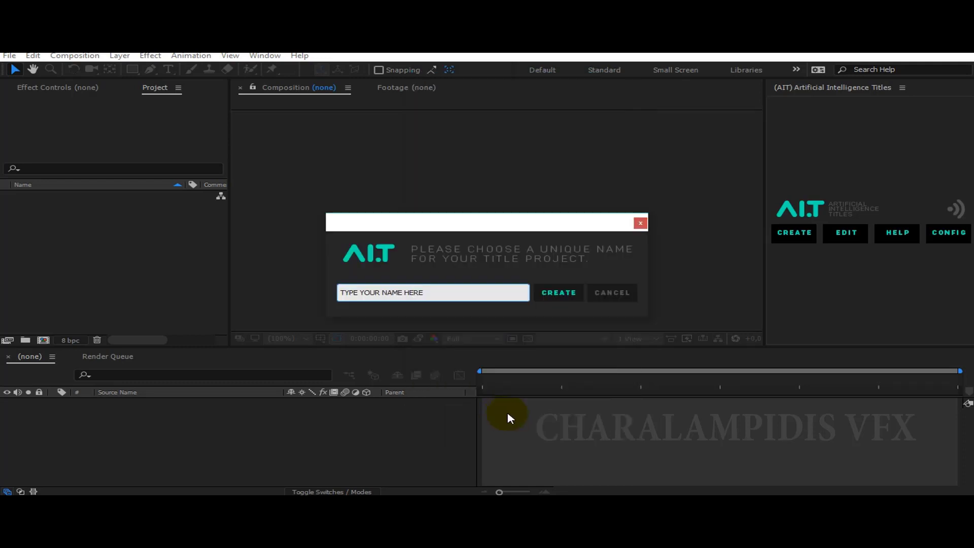
drag(428, 292, 317, 293)
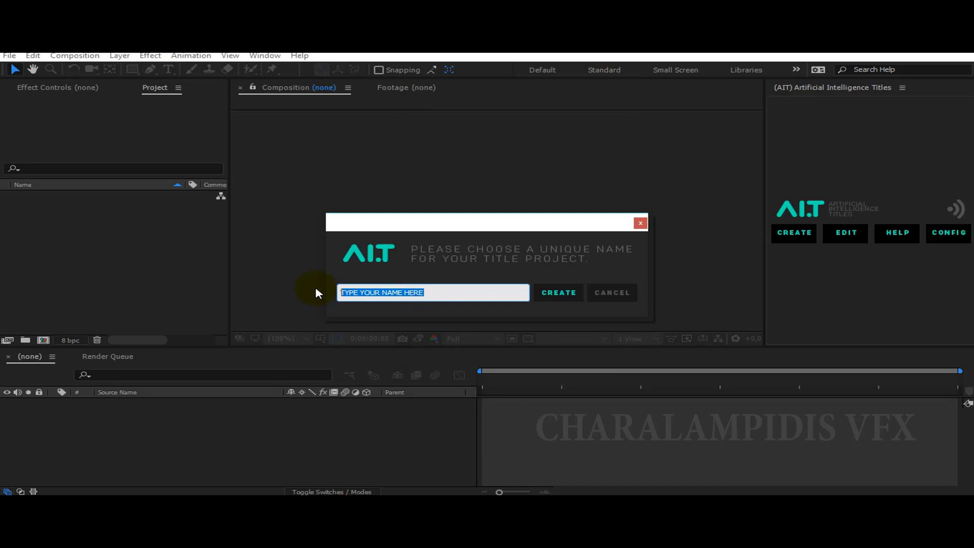
text(project 1)
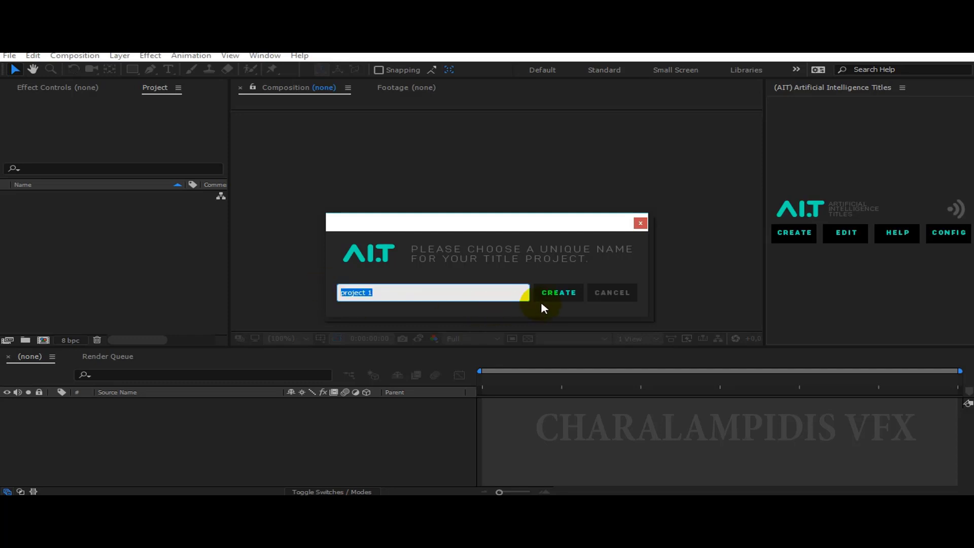
click(542, 299)
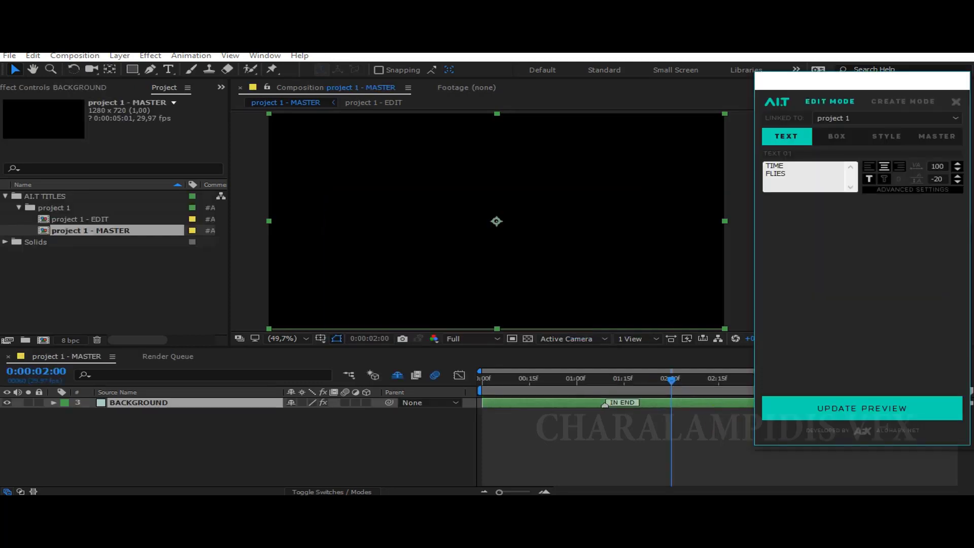
Step: Move the playhead to 0:00:00:24 and replace the title's text with YOUR NAME, aligned left
click(533, 381)
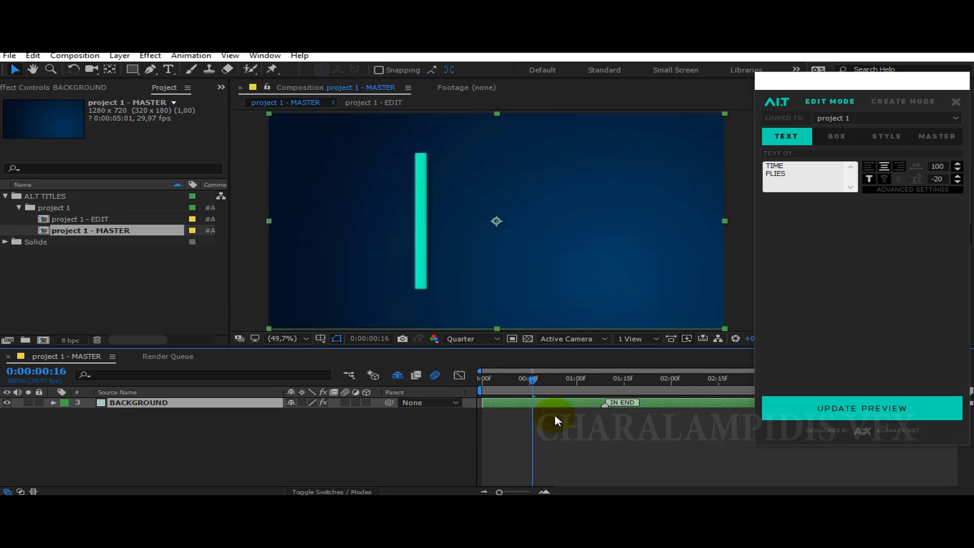
drag(540, 380, 560, 383)
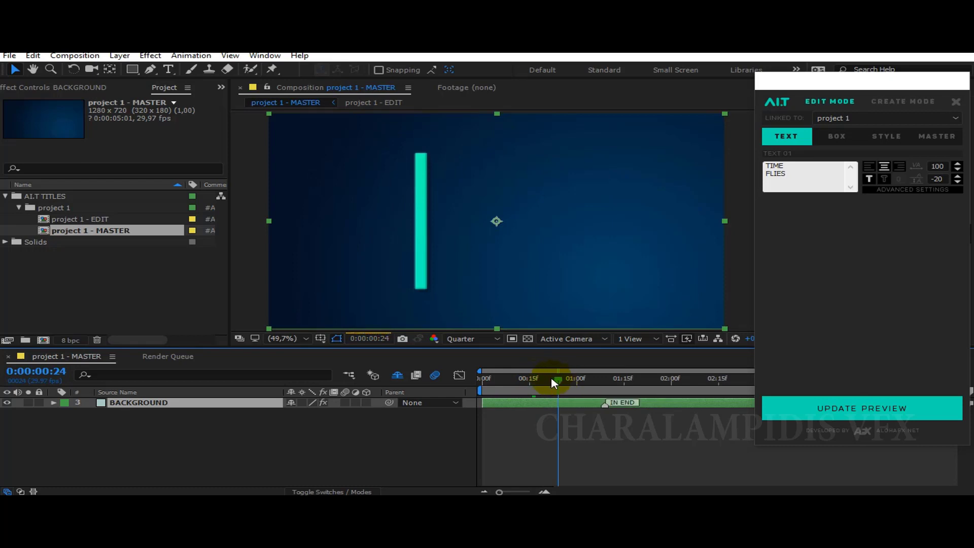
click(794, 167)
key(ctrl+a)
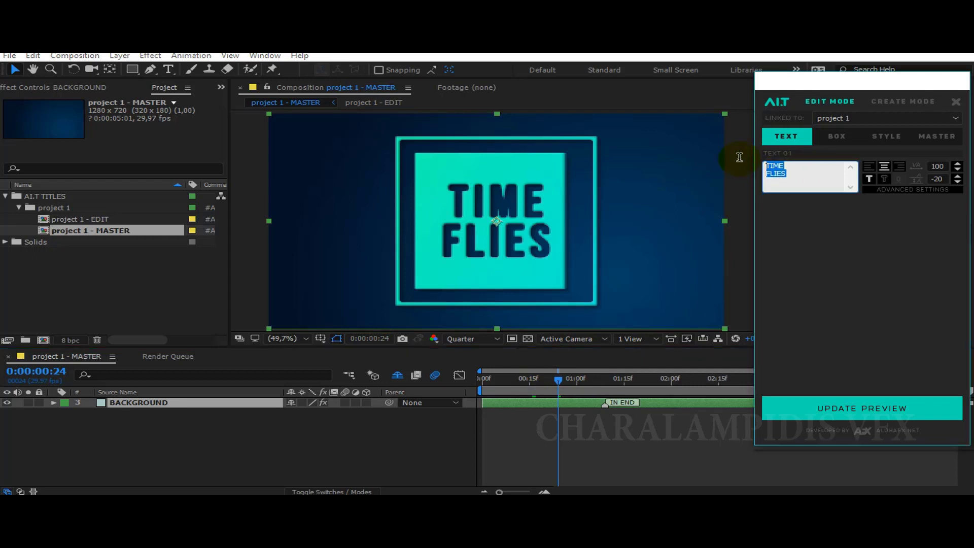
text(y)
key(BackSpace)
key(BackSpace)
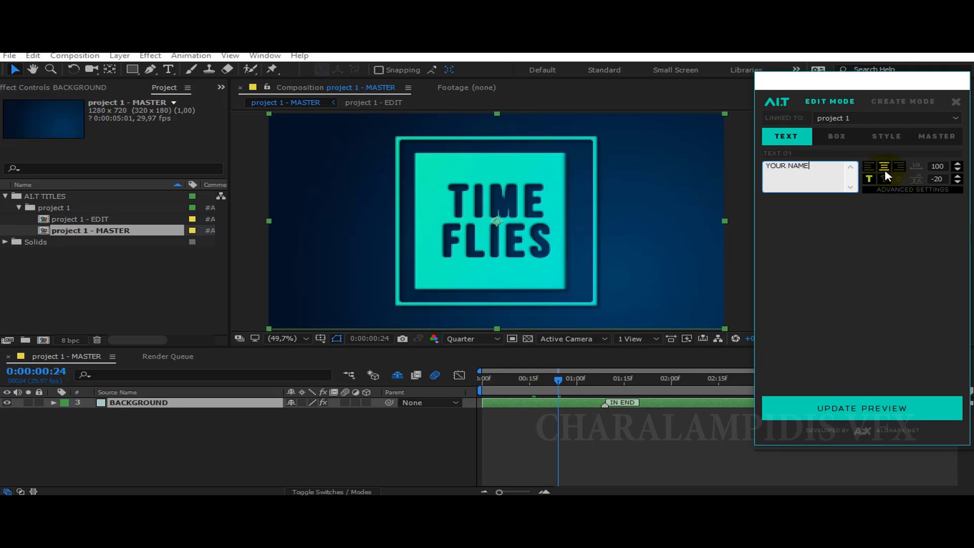
click(869, 166)
Step: In the box settings, switch Box 01 to the FRAME style and enter a corner roundness of 50
click(820, 142)
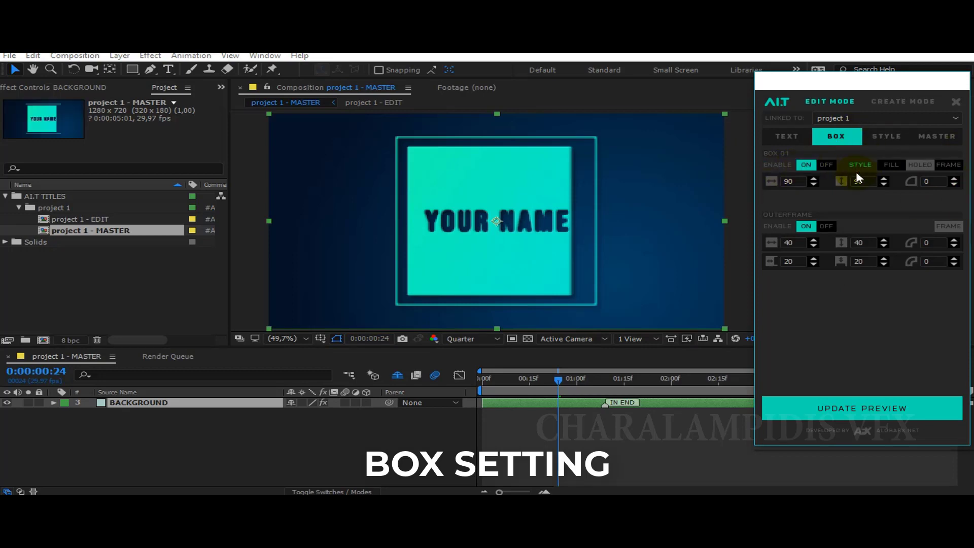
click(814, 227)
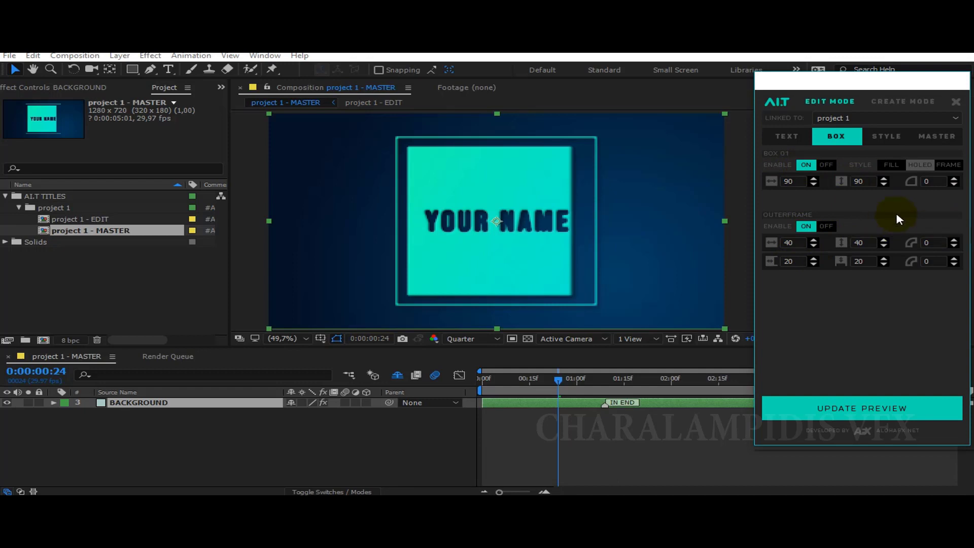
click(944, 165)
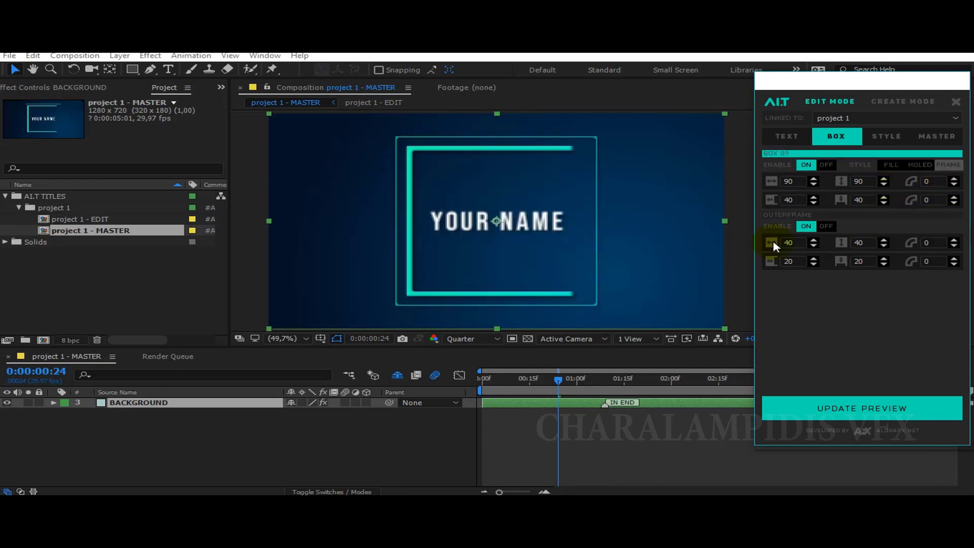
click(938, 181)
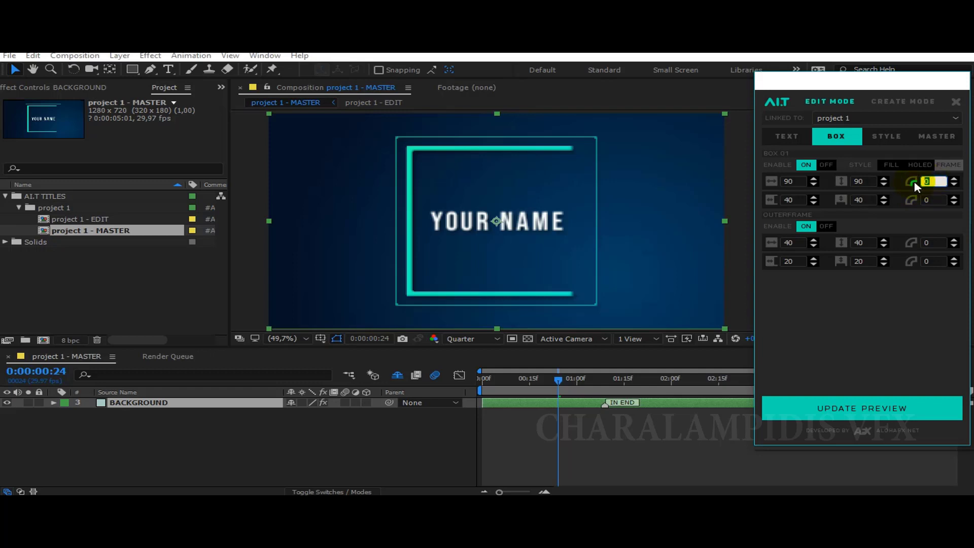
key(Return)
key(Tab)
text(50)
click(853, 351)
Step: In the style settings, change the first fill color to purple (RGB 128, 0, 255)
click(883, 136)
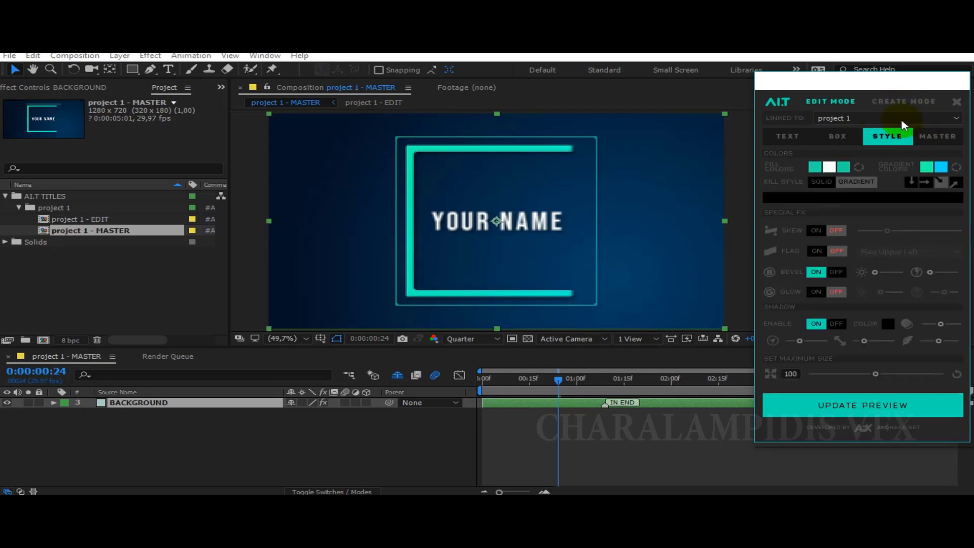
click(815, 167)
click(150, 140)
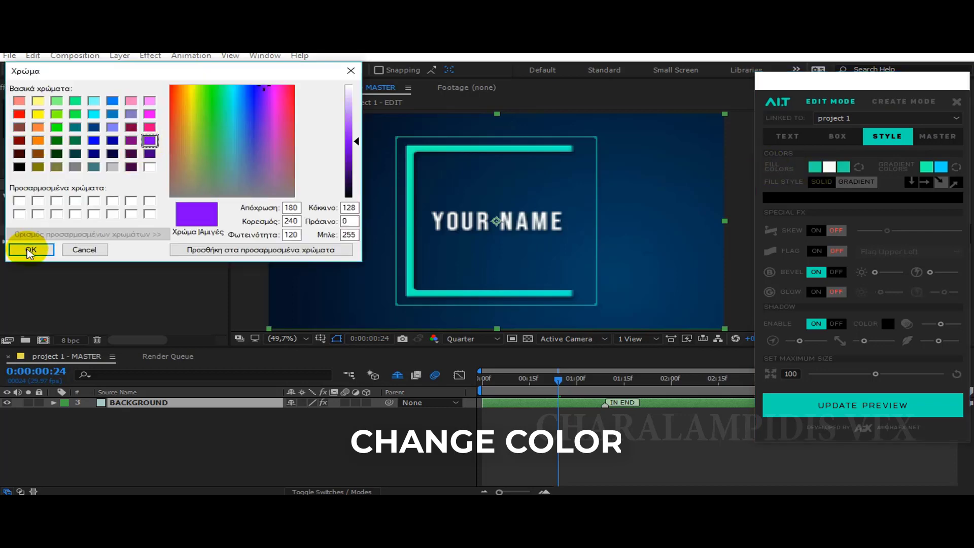
click(31, 249)
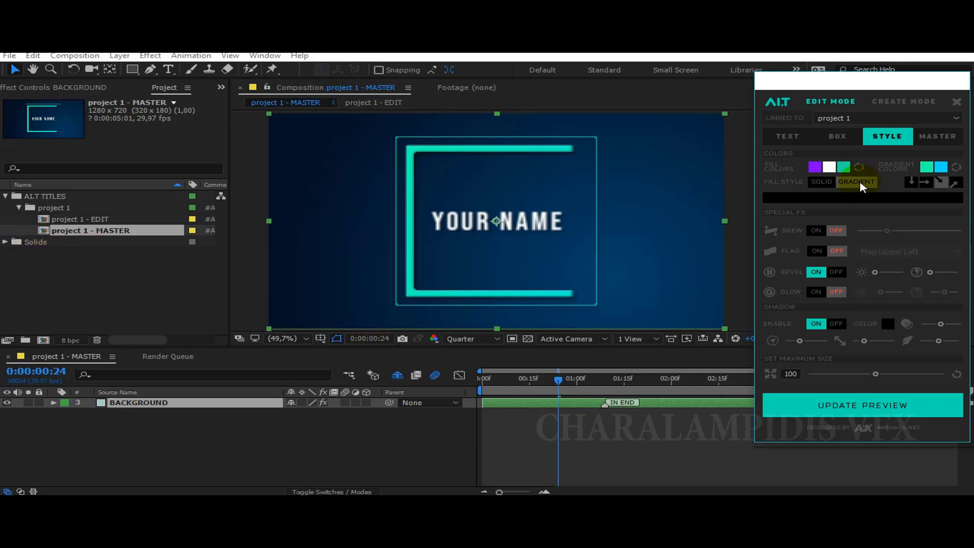
Step: Change the first gradient color to a pinkish red
click(928, 169)
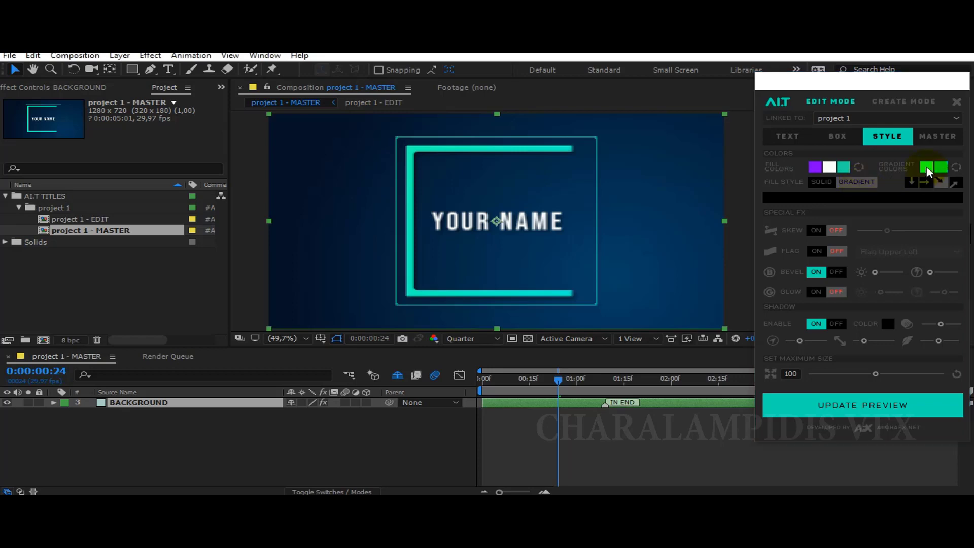
drag(348, 173, 349, 143)
click(31, 250)
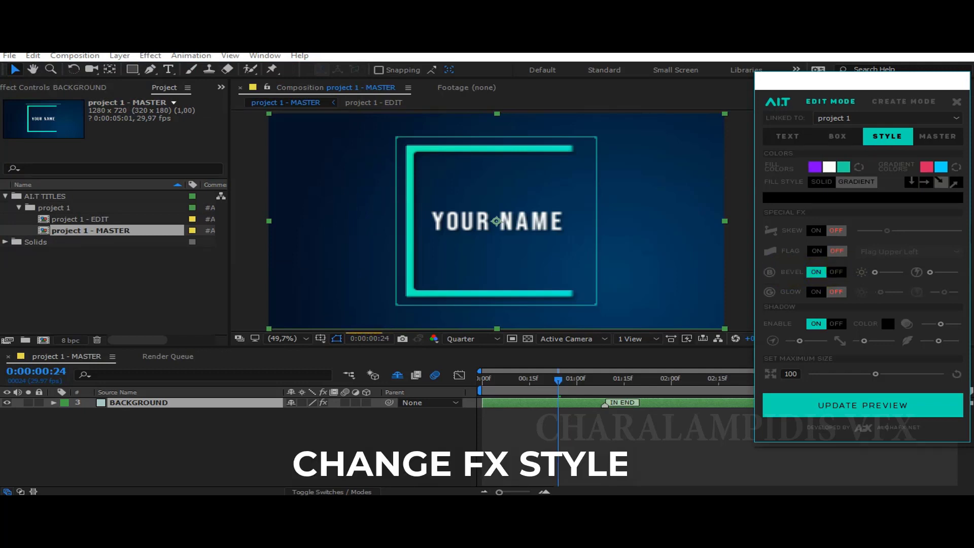
Step: Try the vertical gradient direction, set it to horizontal, and turn on the Skew effect
click(913, 181)
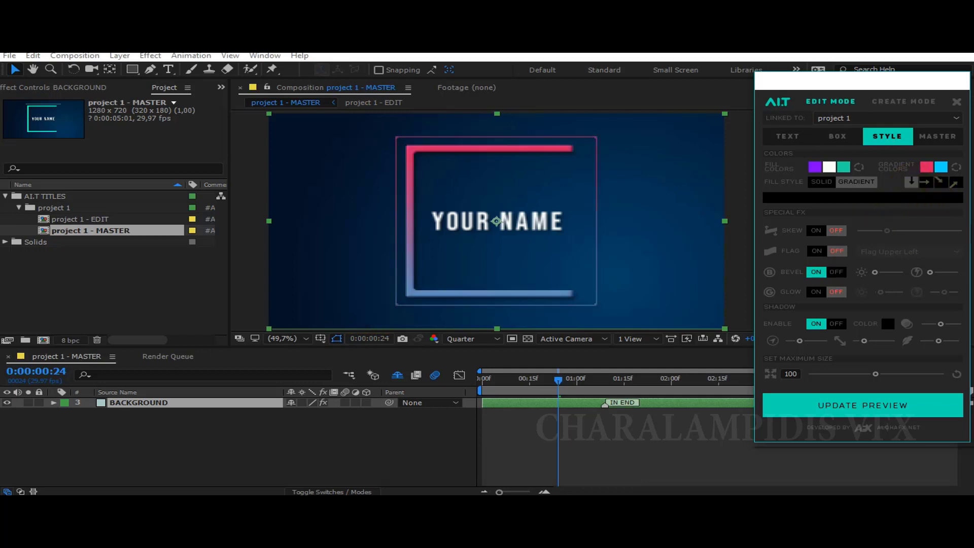
click(925, 183)
click(816, 231)
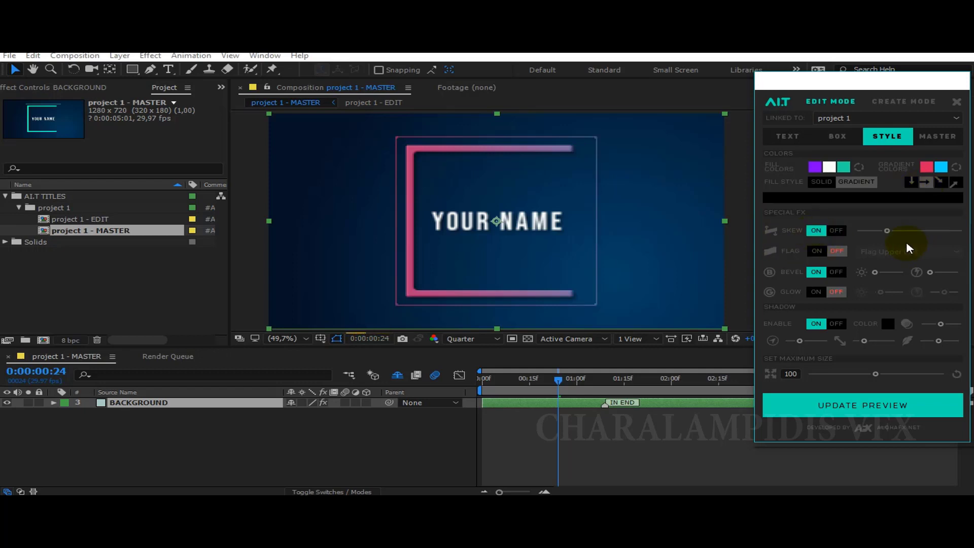
Step: Try the Flag effect on the title with the Flag Upper Right option, and switch the effect off again
click(816, 251)
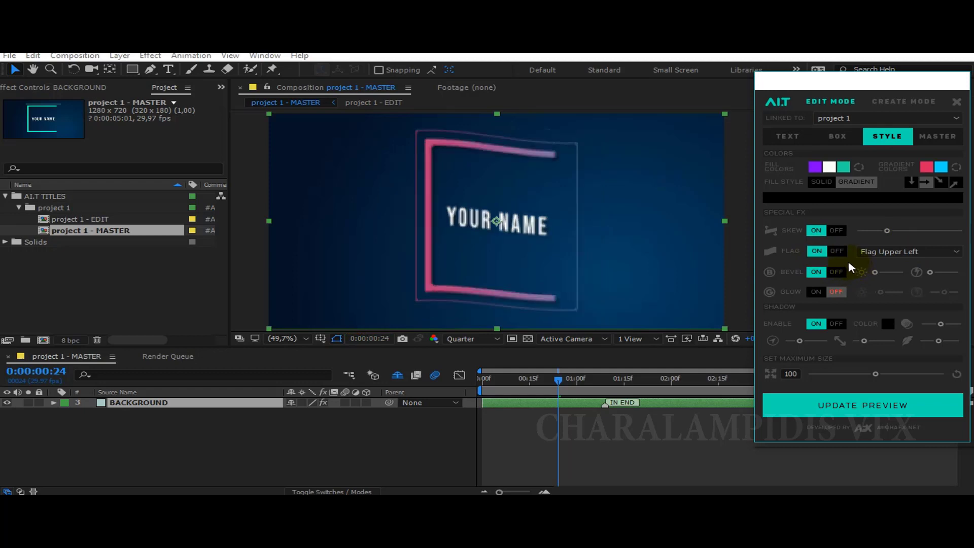
click(883, 252)
click(917, 273)
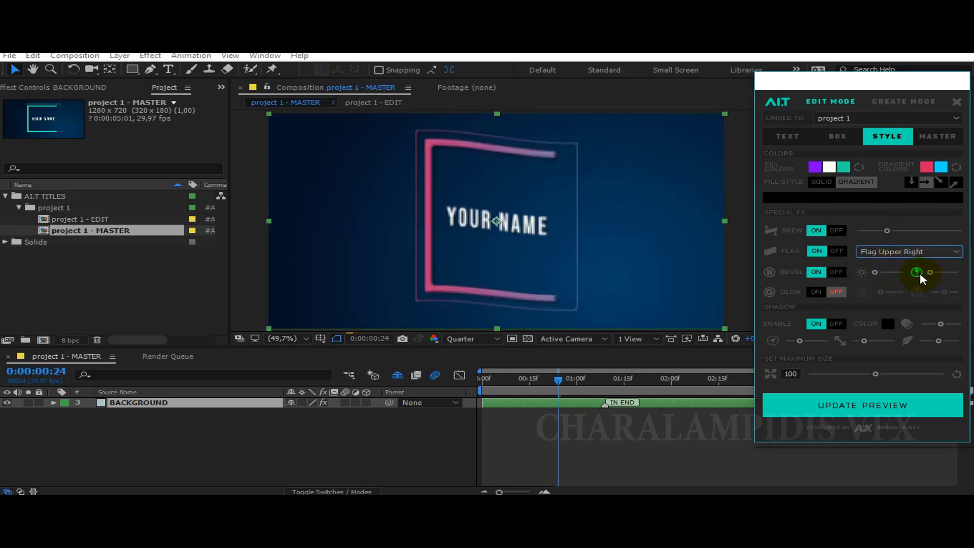
click(894, 251)
click(840, 251)
click(838, 251)
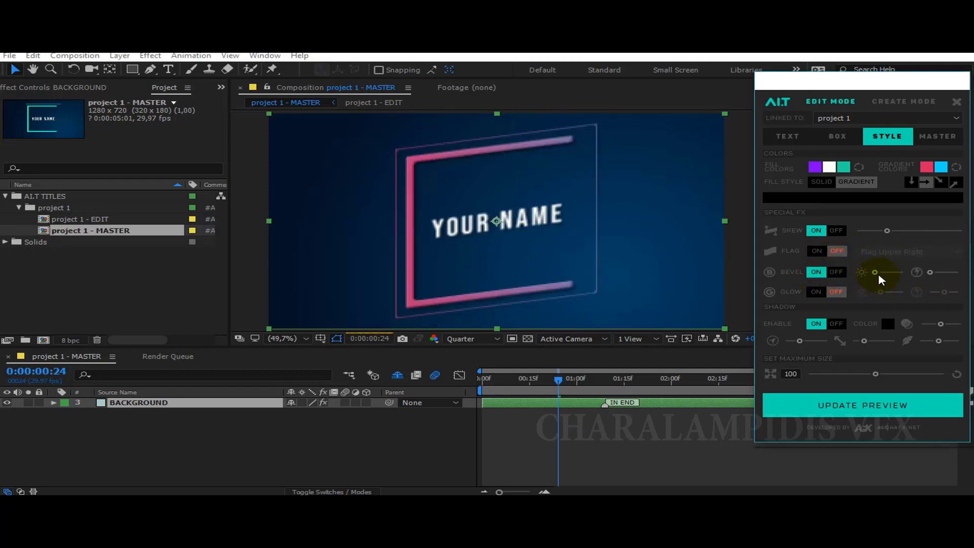
Step: Raise the second bevel setting slightly and turn on the Glow effect for the title
drag(930, 272, 935, 272)
mouse_move(938, 278)
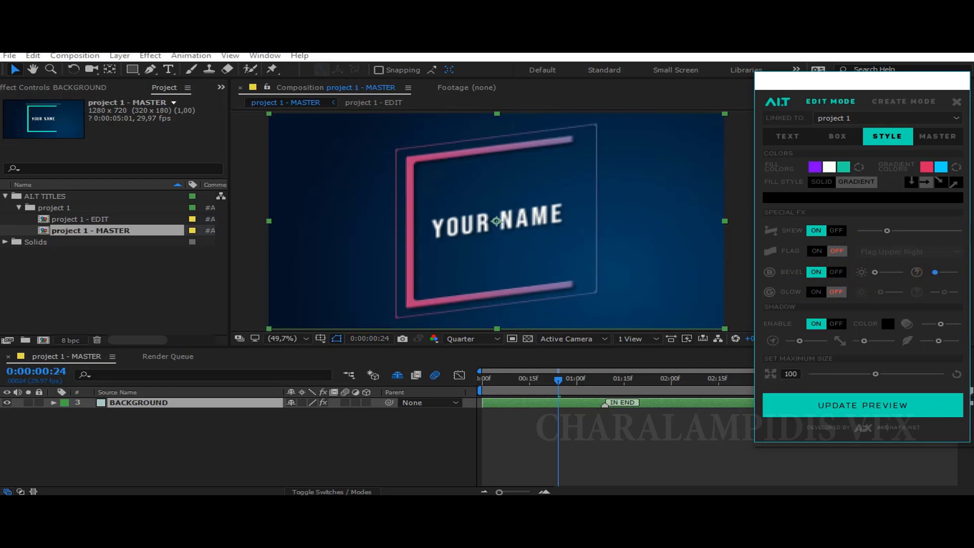
click(816, 292)
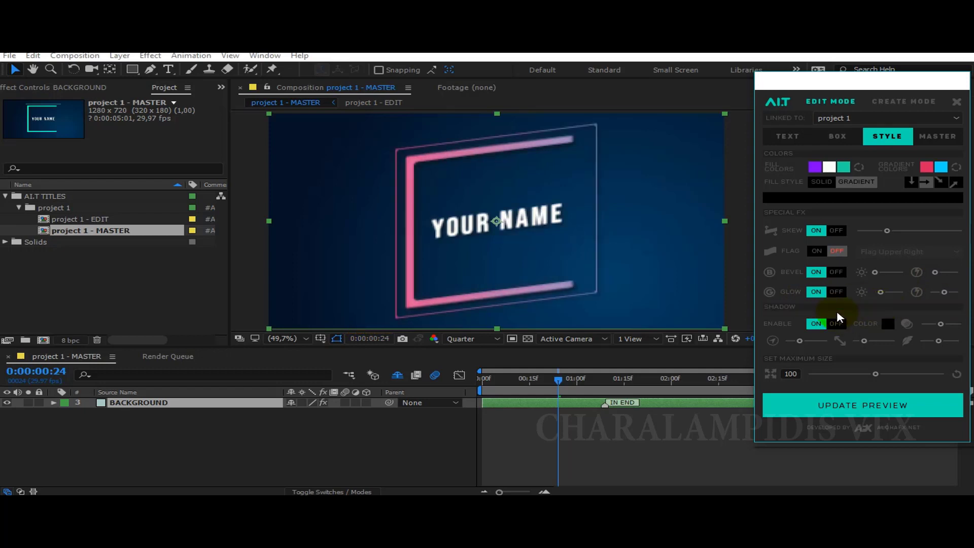
Step: Change the title's shadow color to white and increase the shadow distance slightly
click(892, 324)
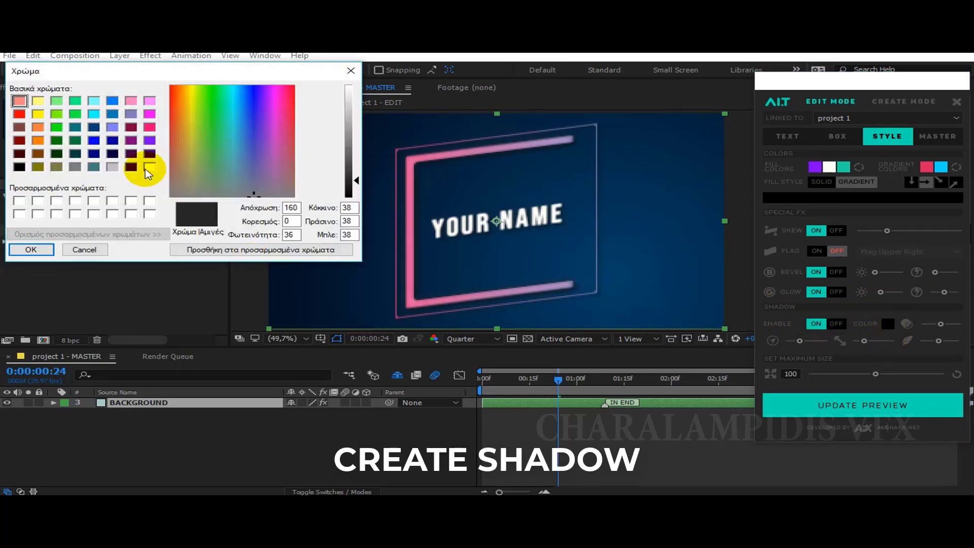
click(148, 167)
click(31, 249)
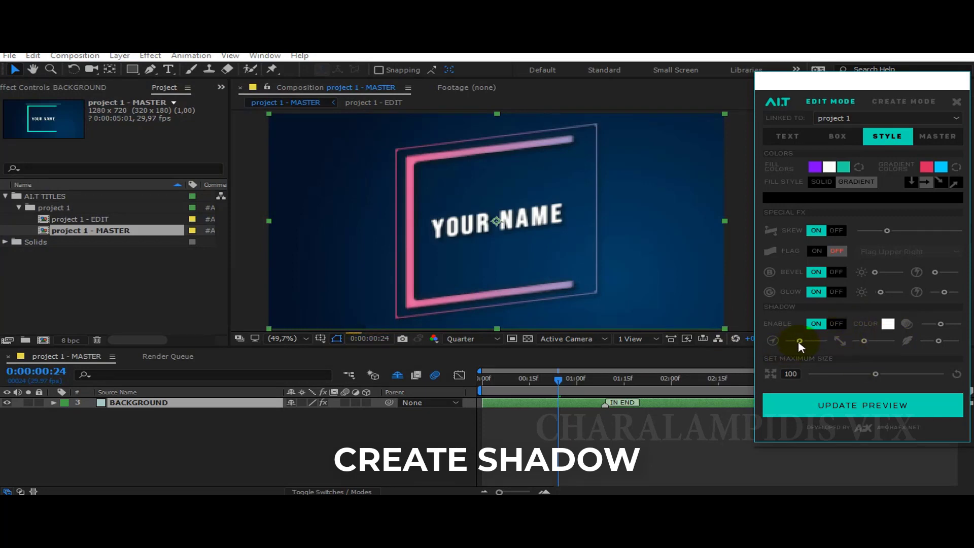
drag(863, 341, 871, 341)
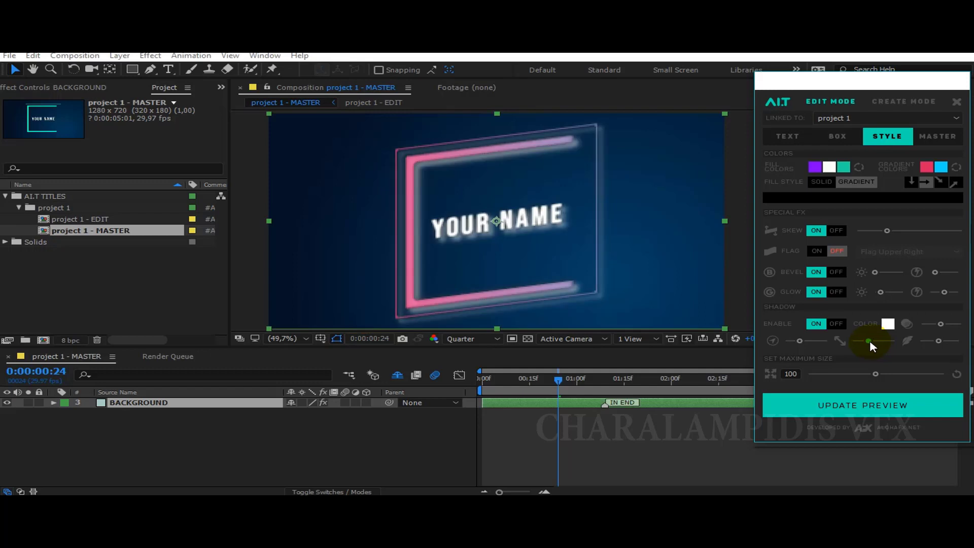
Step: Reduce the title's shadow distance slightly and raise the shadow opacity a little
mouse_move(870, 346)
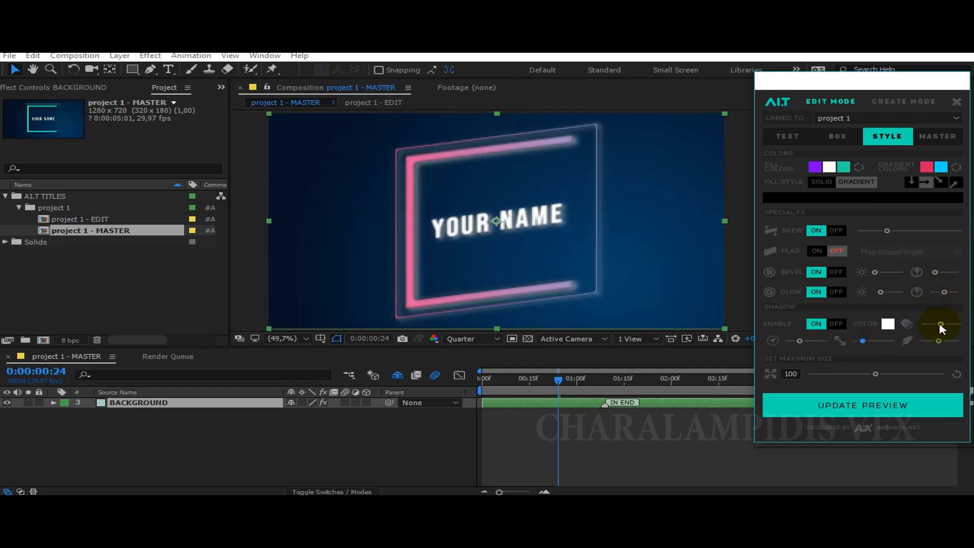
drag(940, 326, 944, 326)
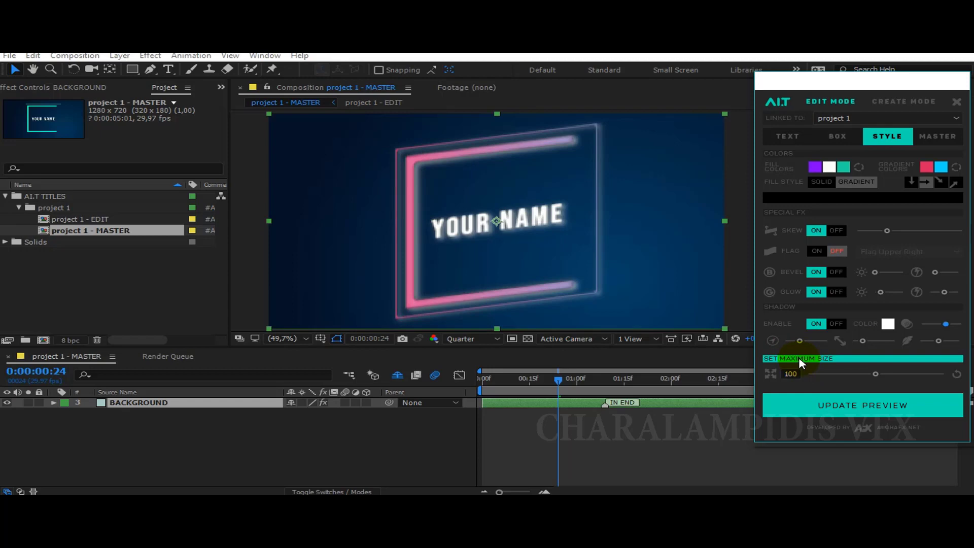
Step: Try a maximum title size of 69 and set the size back to 100
drag(875, 374, 857, 374)
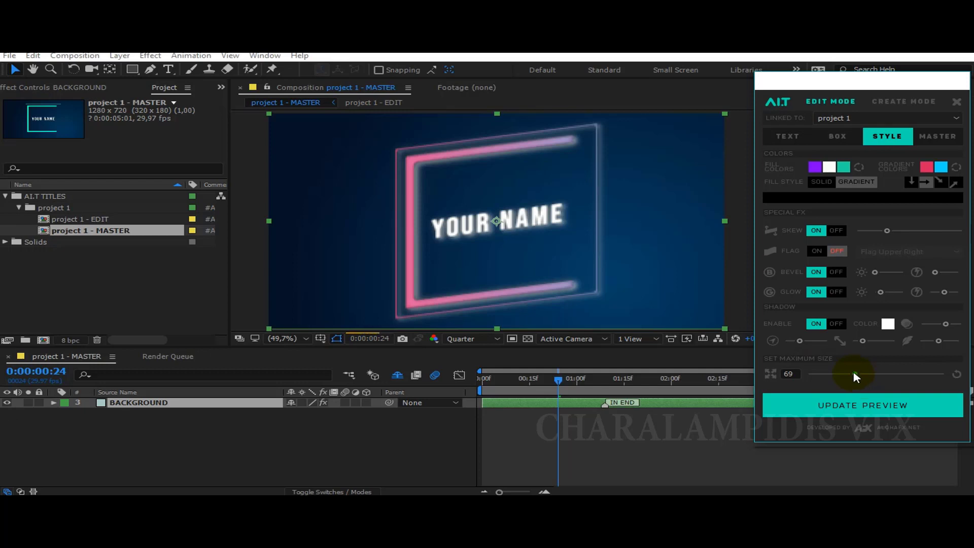
click(778, 374)
text(1)
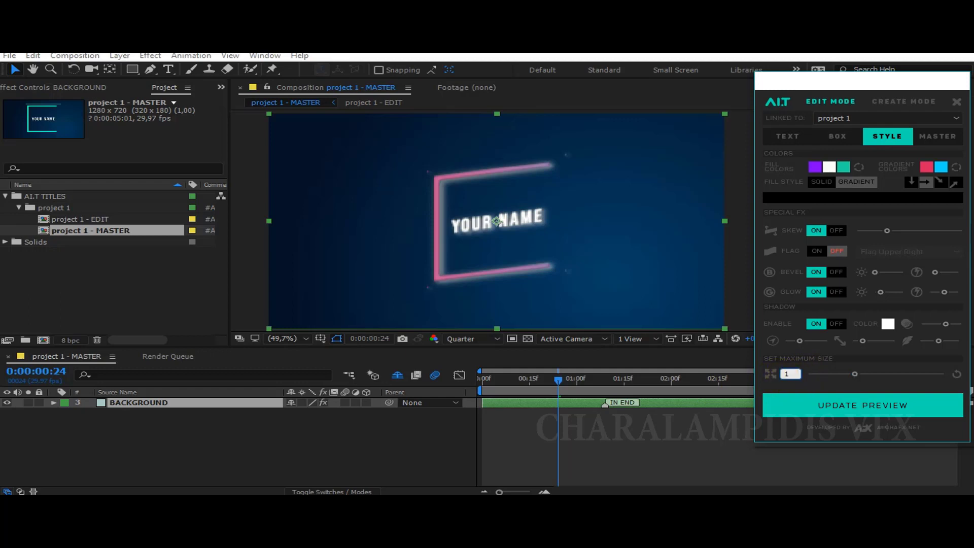
text(00)
click(791, 381)
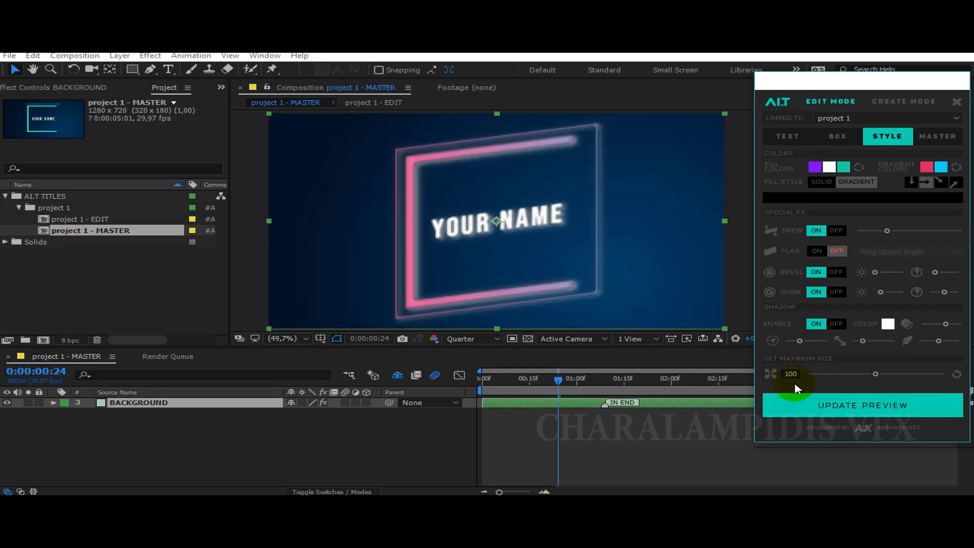
Step: Set the title's animation speed to Slug in the master settings and preview the title at about six seconds
click(938, 136)
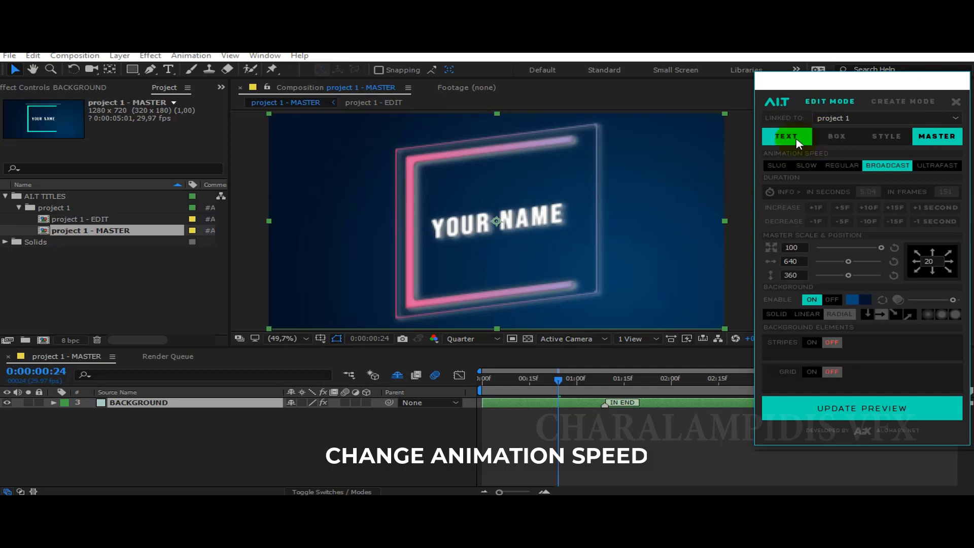
click(775, 166)
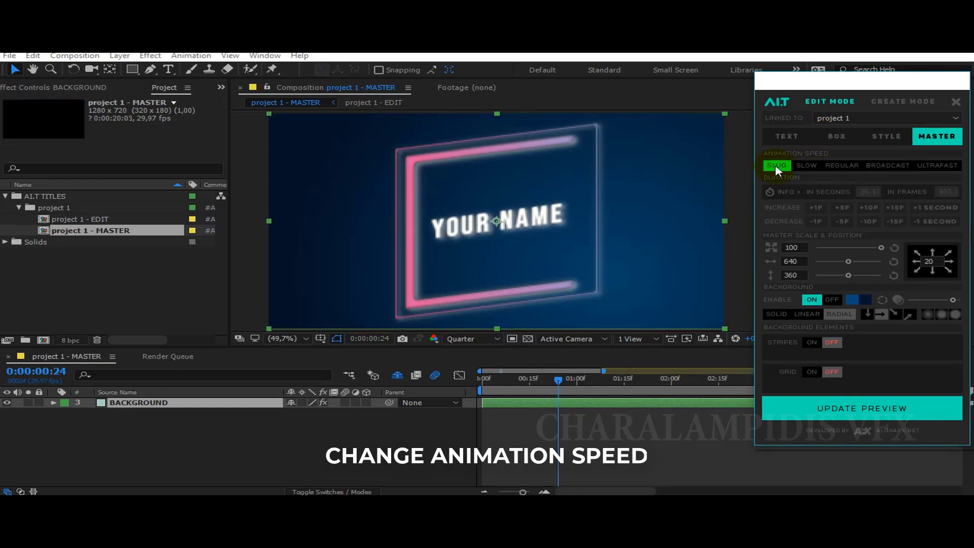
drag(894, 86, 154, 68)
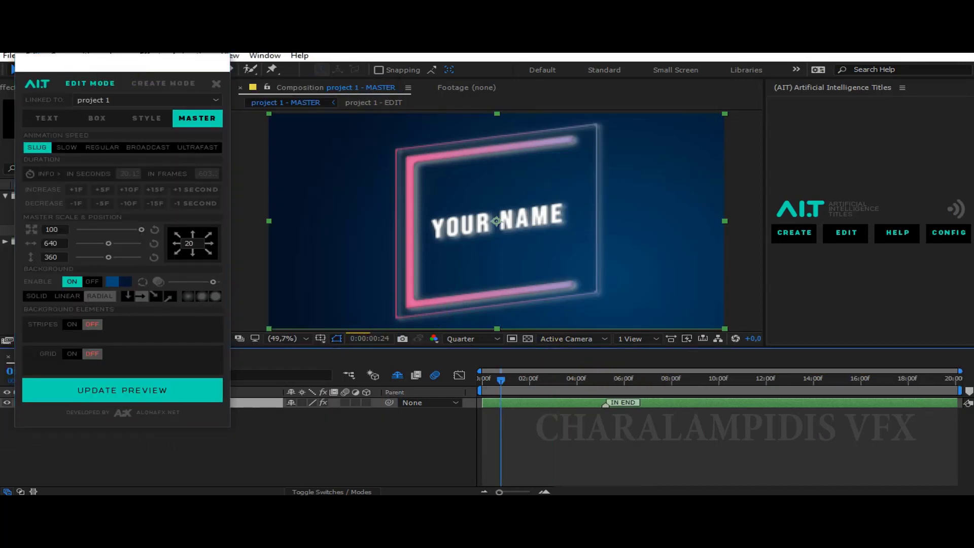
click(628, 378)
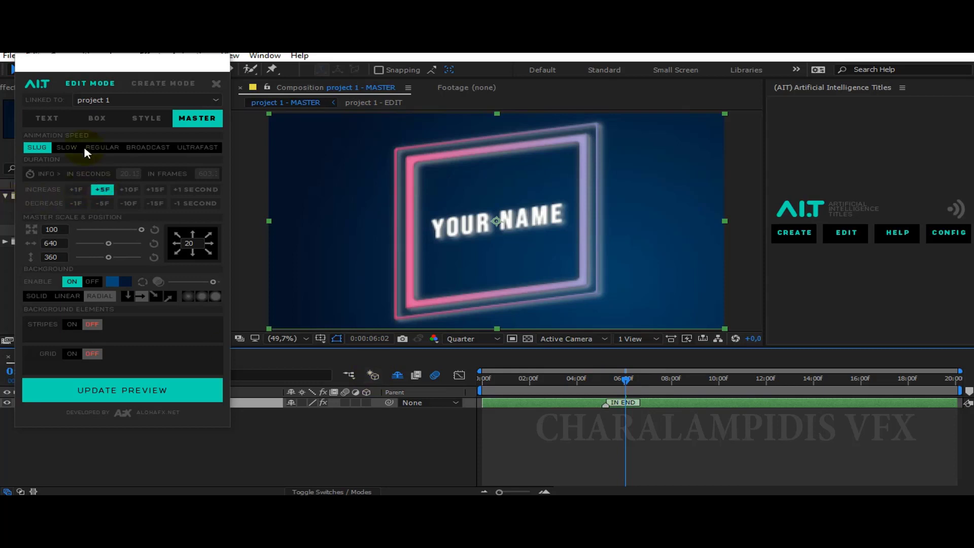
Step: Try the Slow and Regular animation speeds, previewing the title at several times along the timeline
click(63, 146)
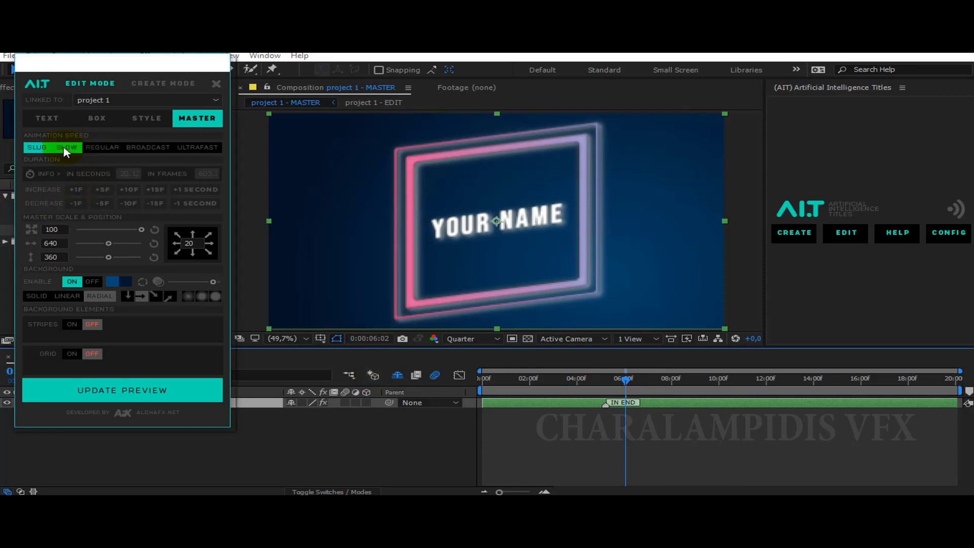
click(933, 382)
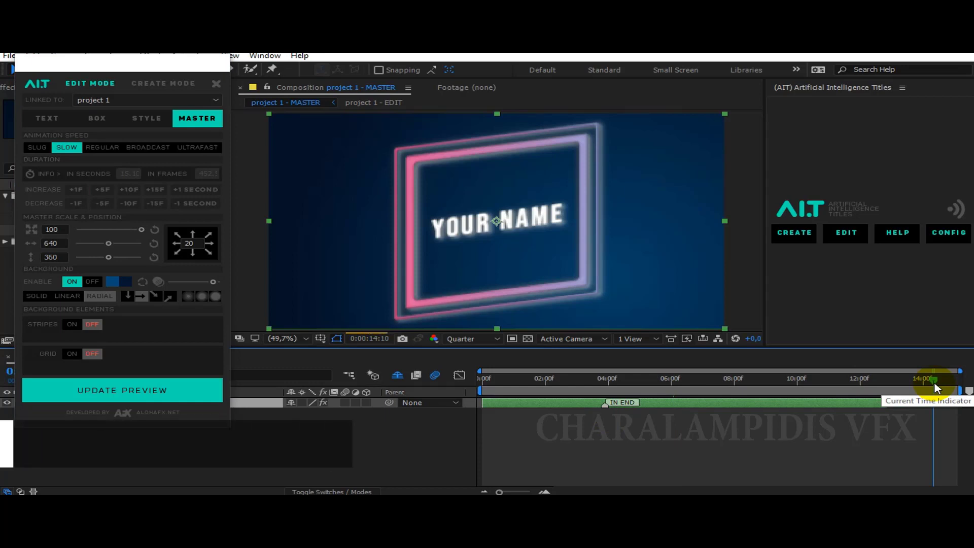
click(690, 378)
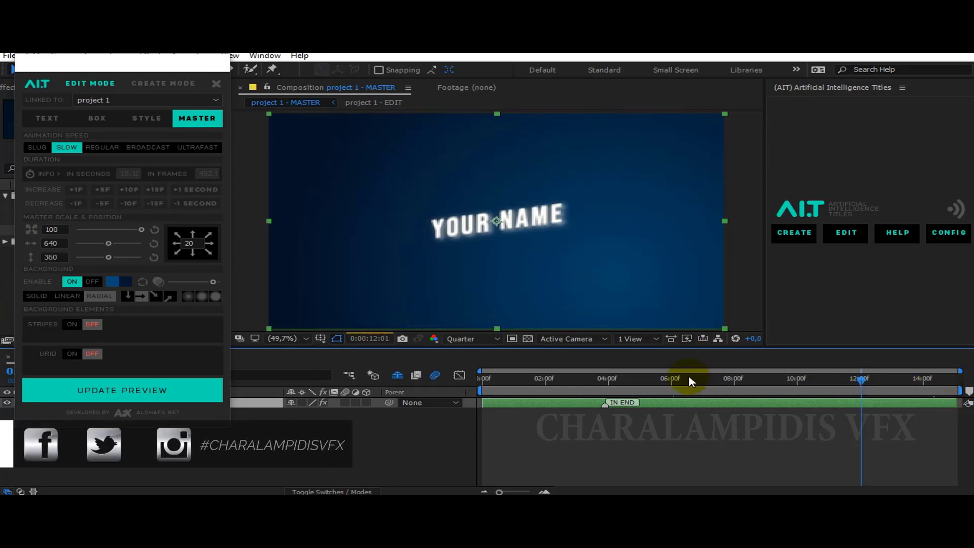
click(97, 144)
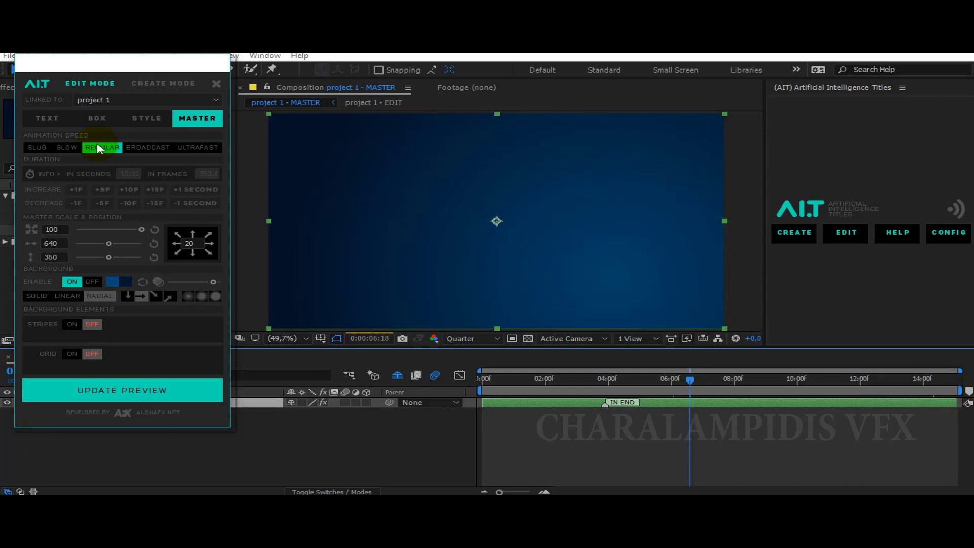
drag(935, 382, 969, 389)
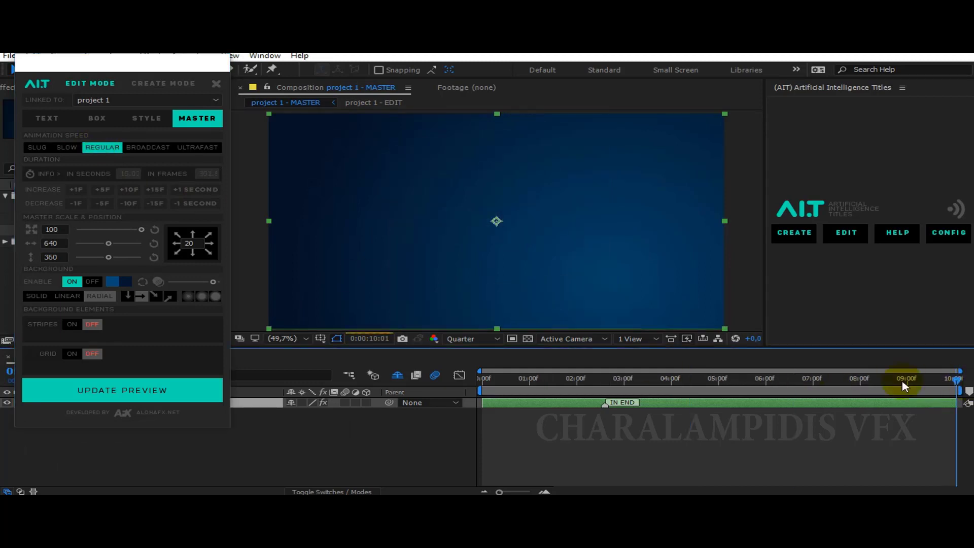
click(956, 383)
Step: Try the Broadcast animation speed, set the speed to Ultrafast, and preview the title at 0:00:01:09
click(144, 149)
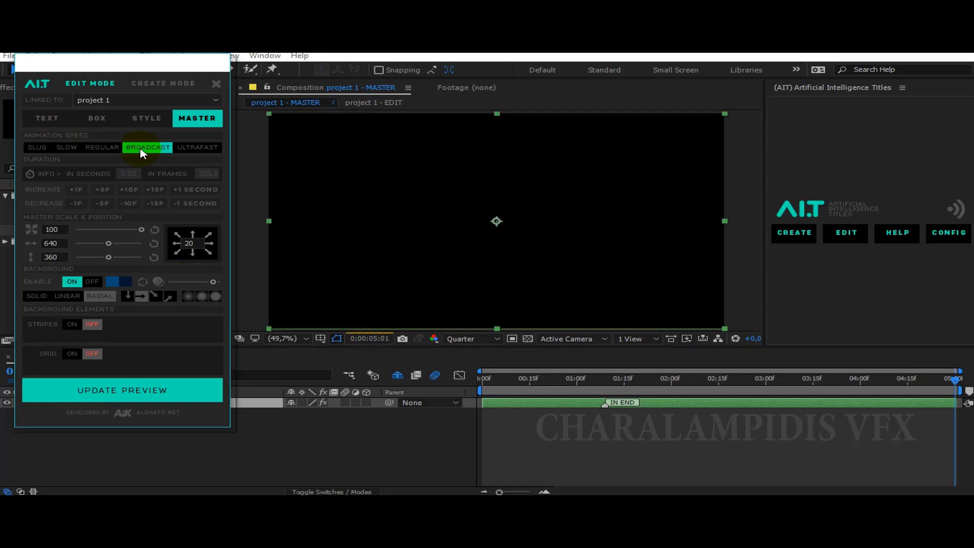
click(193, 148)
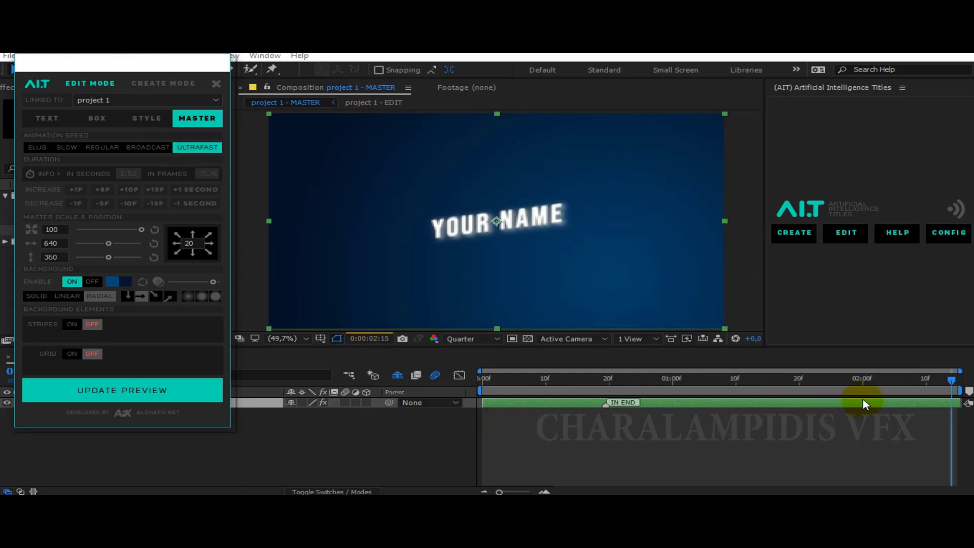
key(Page_Up)
click(730, 384)
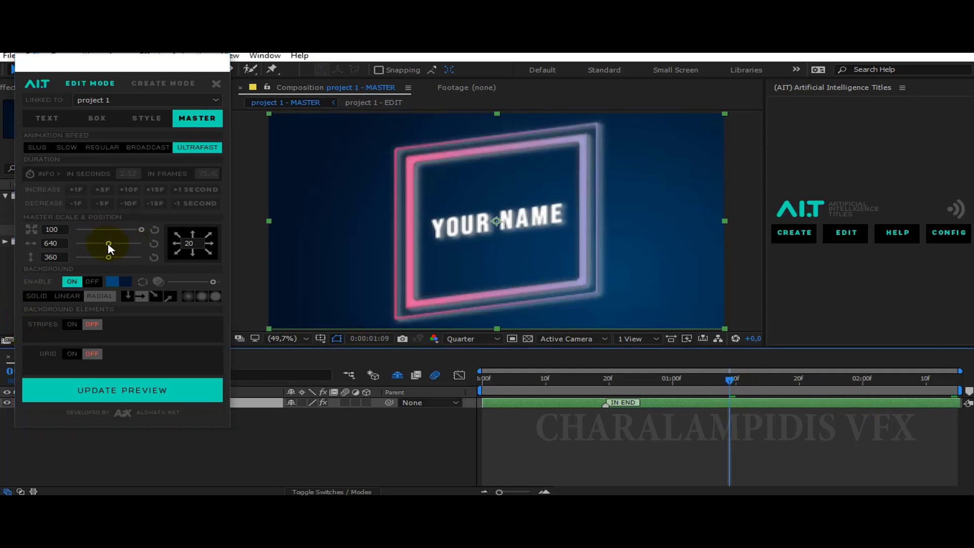
Step: Try shifting the title horizontally in both directions and set its horizontal position back to 640
drag(107, 243, 117, 243)
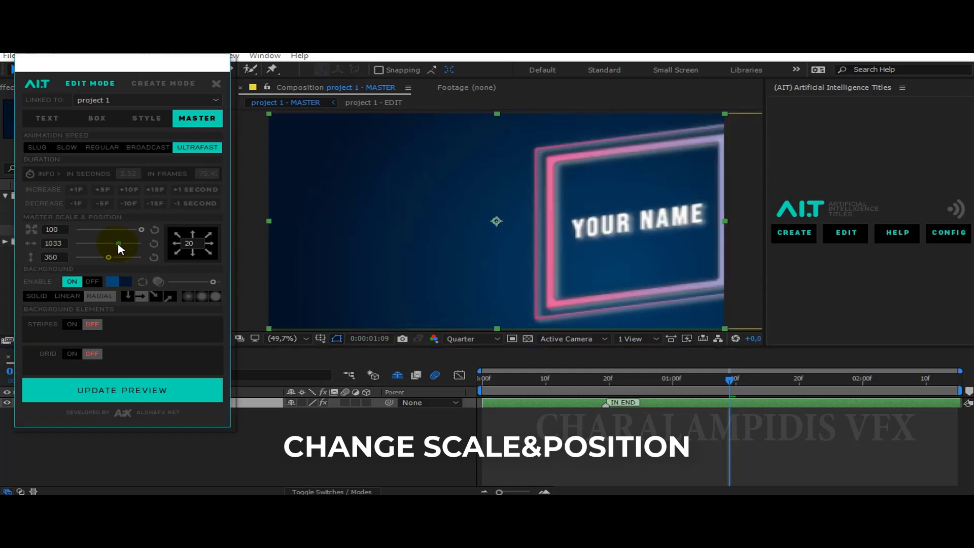
drag(97, 242, 111, 247)
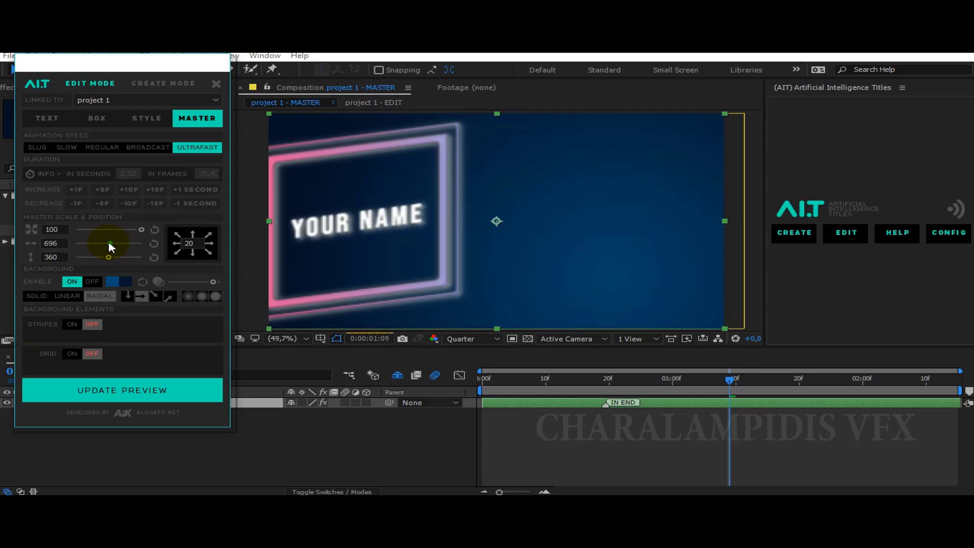
drag(36, 254, 3, 246)
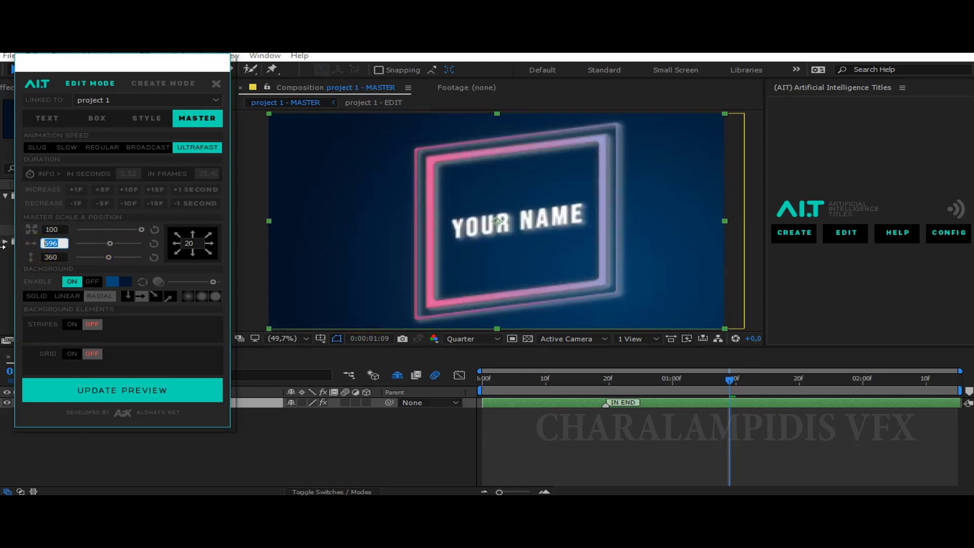
text(640)
click(161, 334)
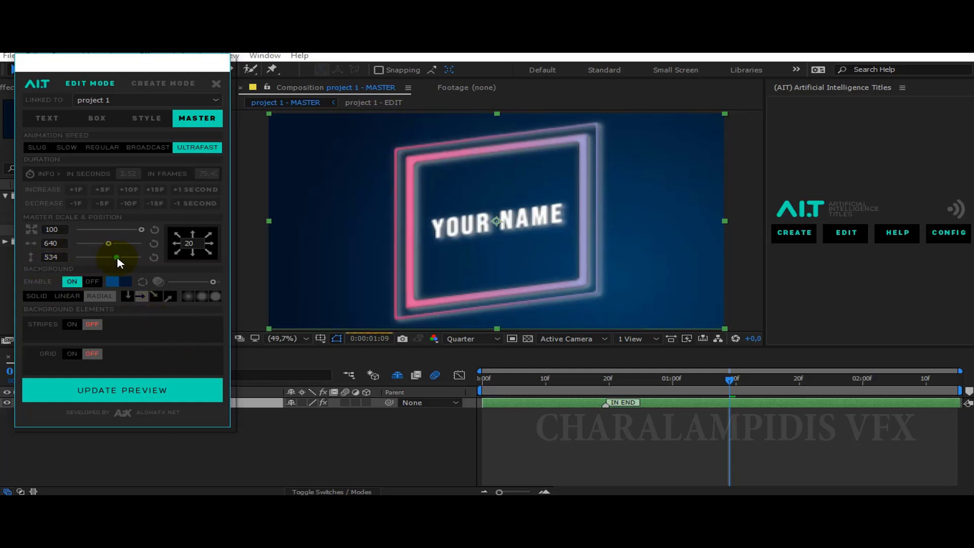
Step: Try a lower vertical position and a smaller master scale for the title, returning them to 360 and 100
drag(117, 258, 117, 257)
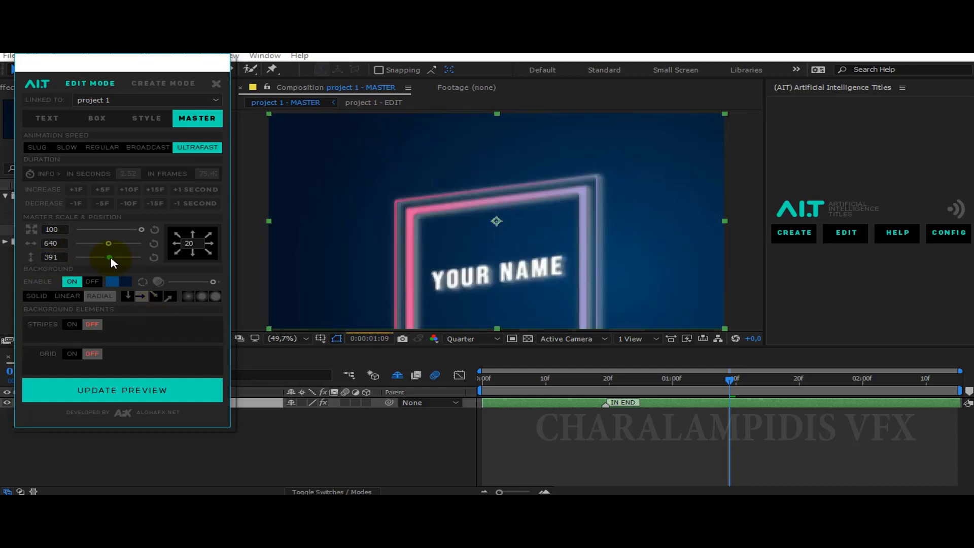
click(108, 256)
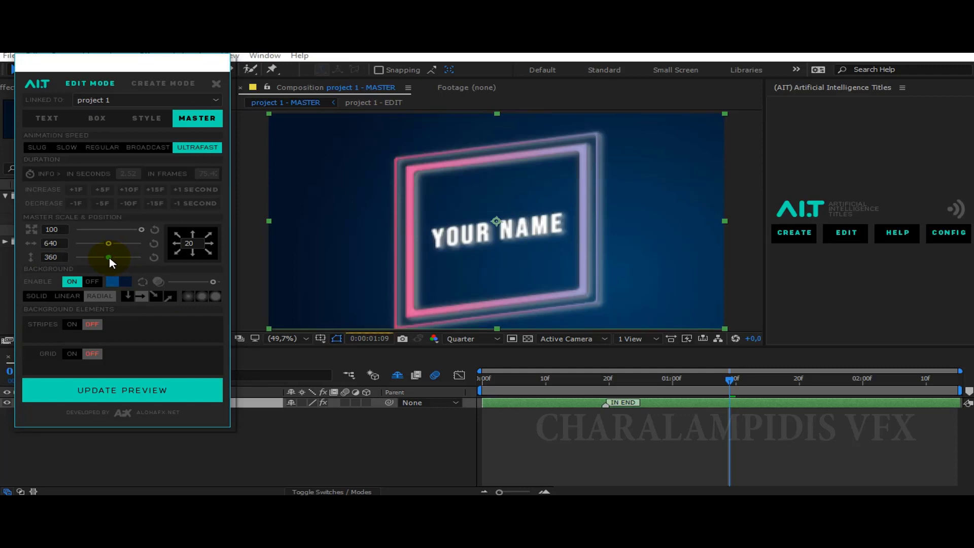
click(66, 284)
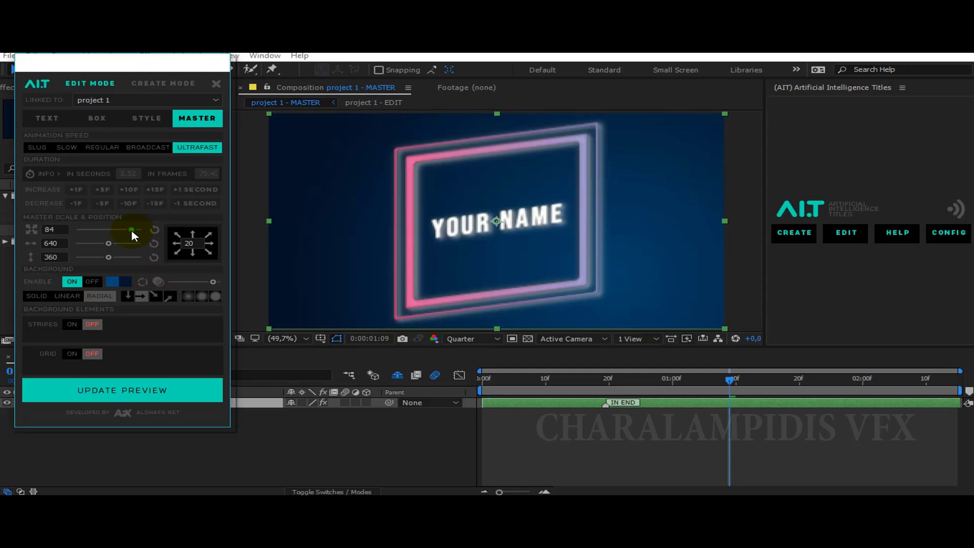
drag(133, 232, 151, 230)
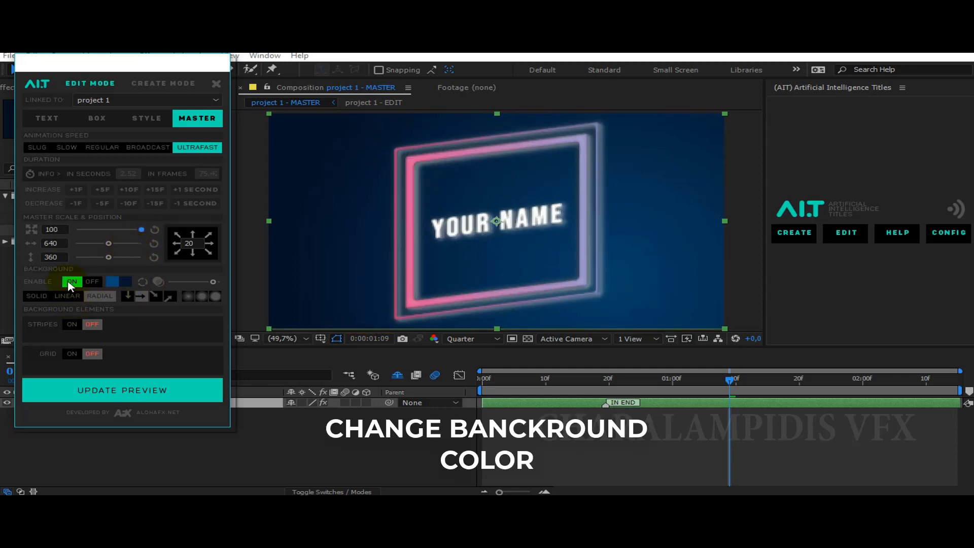
Step: Lower the background opacity to 67 and change the first background color to a muted blue-violet
mouse_move(212, 281)
mouse_down()
mouse_move(190, 282)
mouse_move(203, 282)
mouse_up()
mouse_move(198, 282)
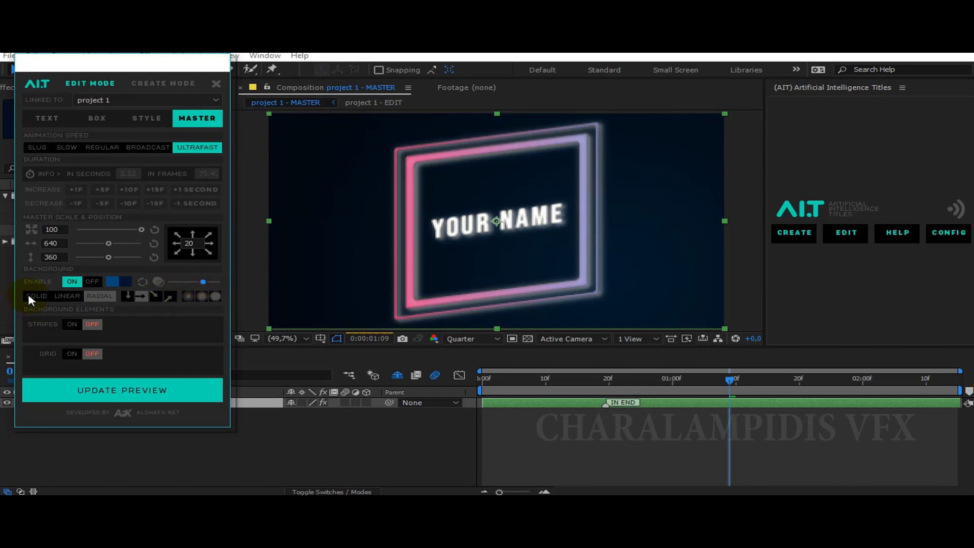
click(113, 281)
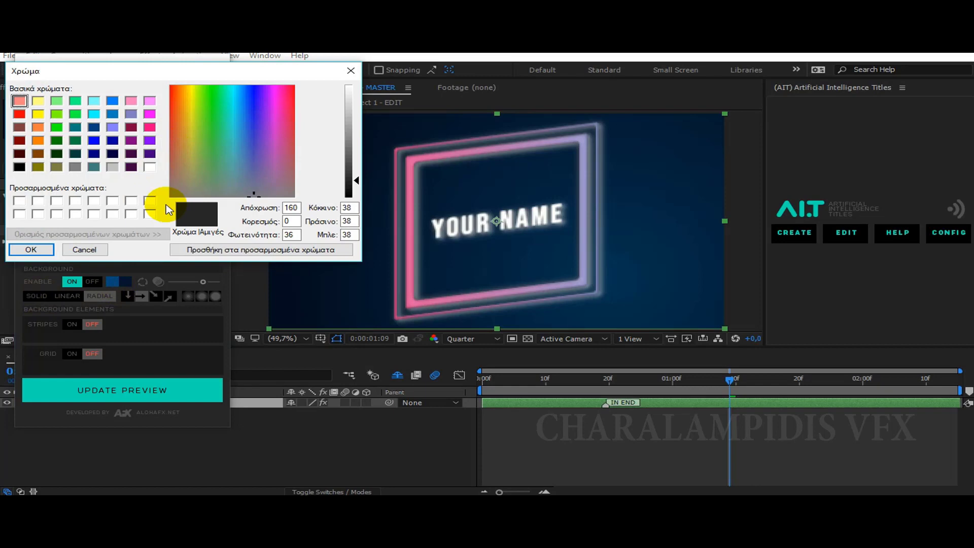
click(131, 113)
click(31, 249)
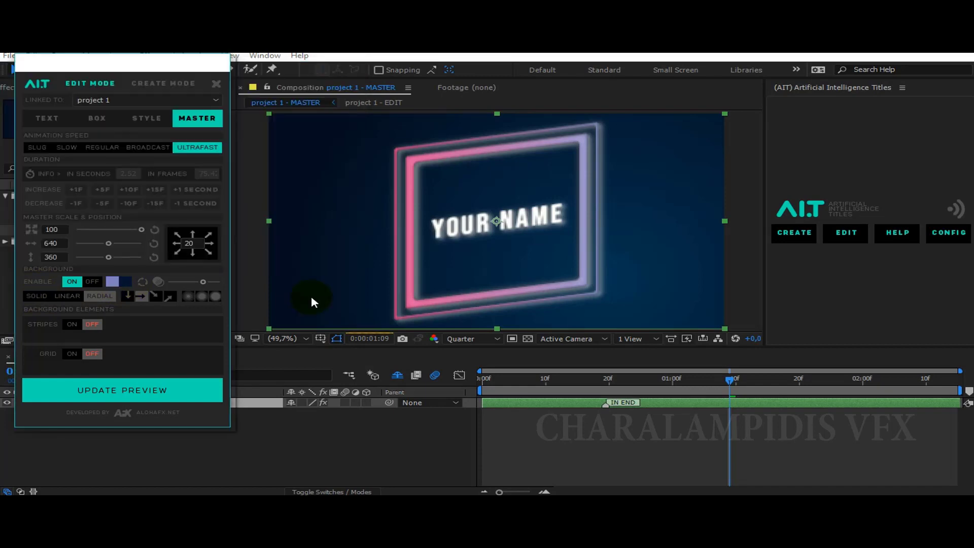
Step: Change the second background color to bright pink
click(123, 283)
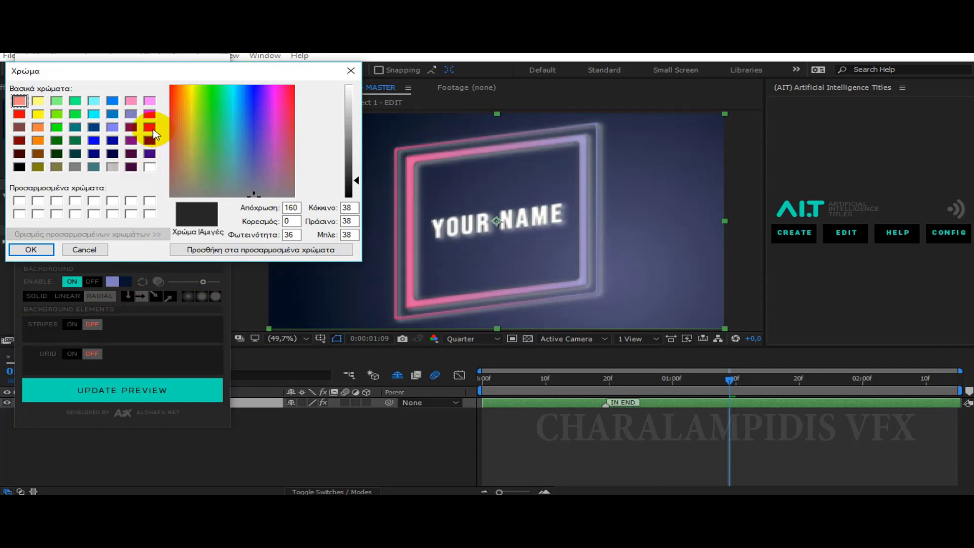
click(150, 128)
click(31, 249)
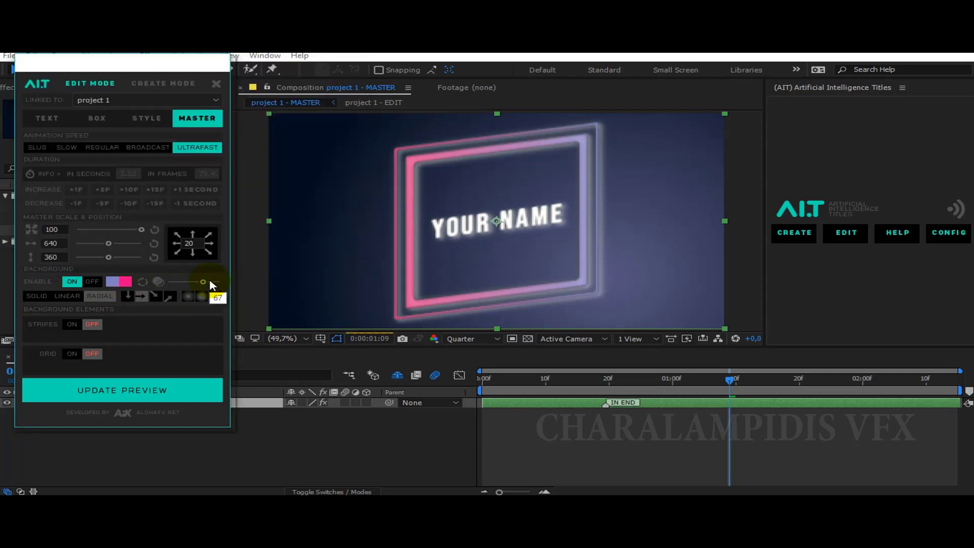
Step: Try the Solid and Linear background fill types and return the fill to Radial
click(36, 295)
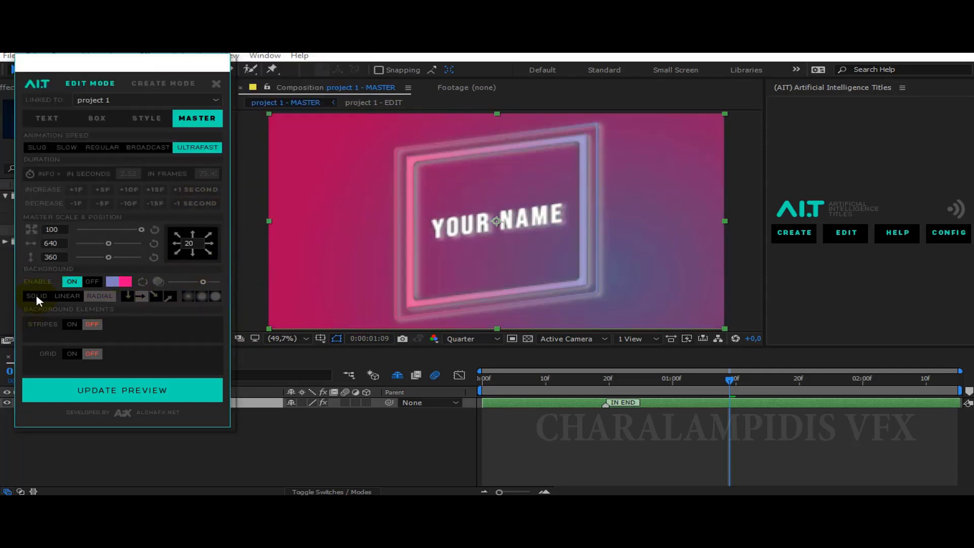
click(73, 295)
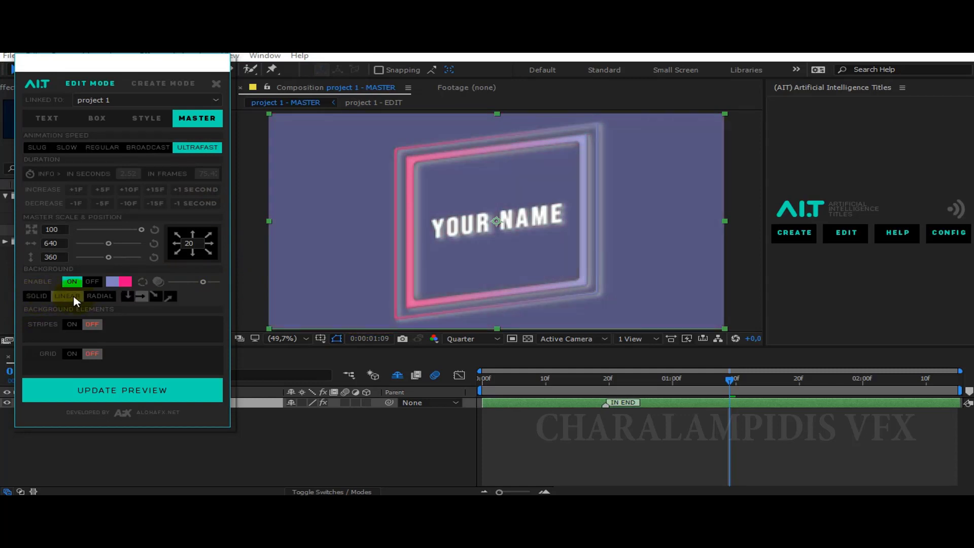
click(102, 295)
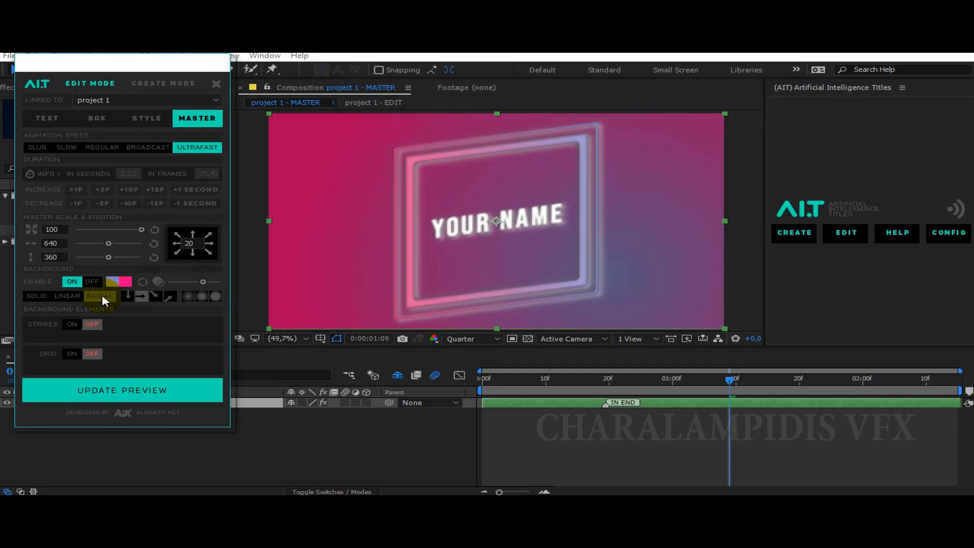
Step: Try the vertical and horizontal directions for the background gradient and choose the downward diagonal direction
click(128, 296)
click(148, 297)
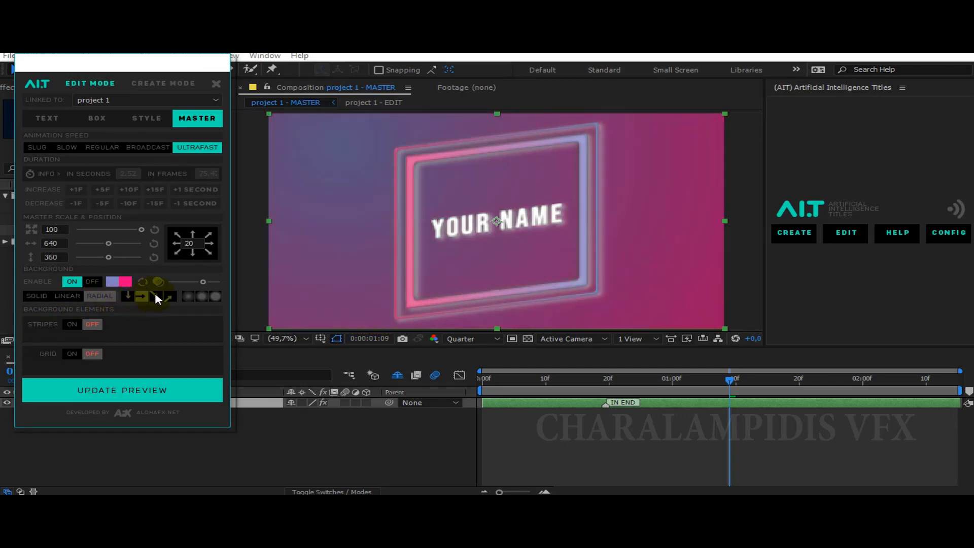
click(159, 296)
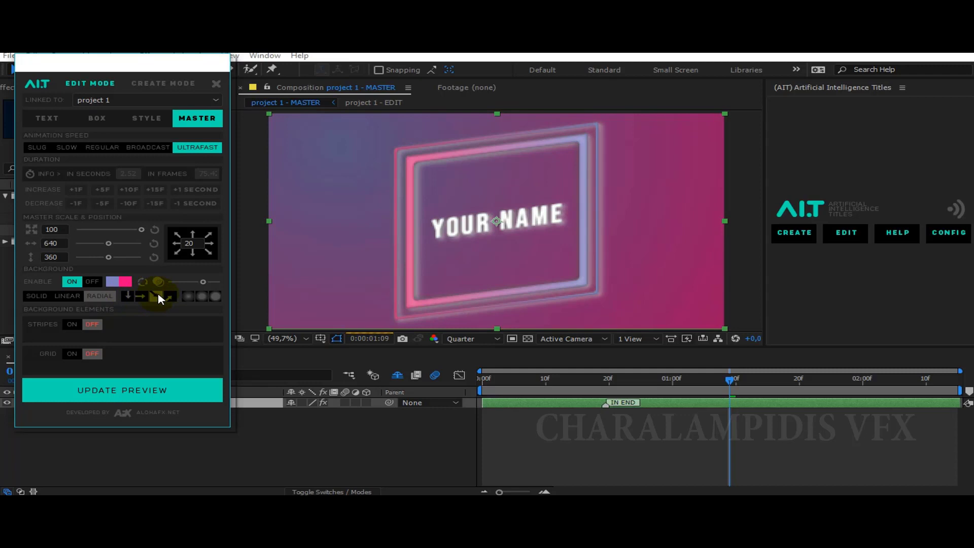
Step: Try the smallest spread for the radial background gradient and choose the largest one
click(188, 296)
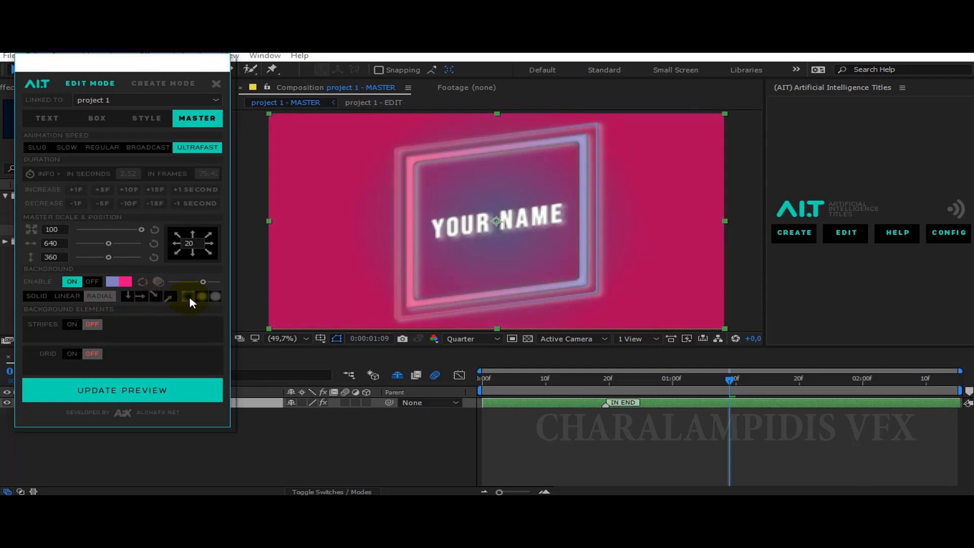
click(216, 297)
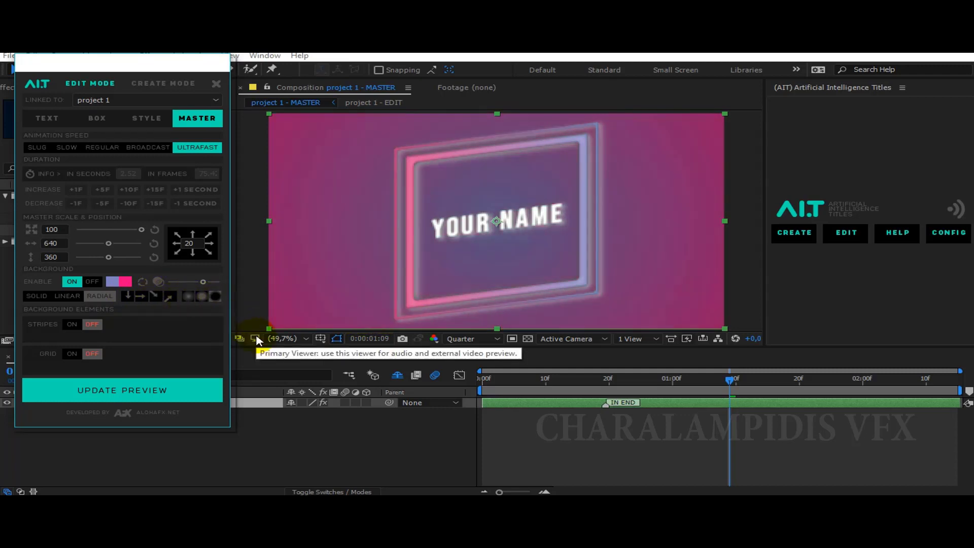
Step: Enable the background stripes, set their width to 40 px and adjust their angle to a diagonal slant
click(72, 324)
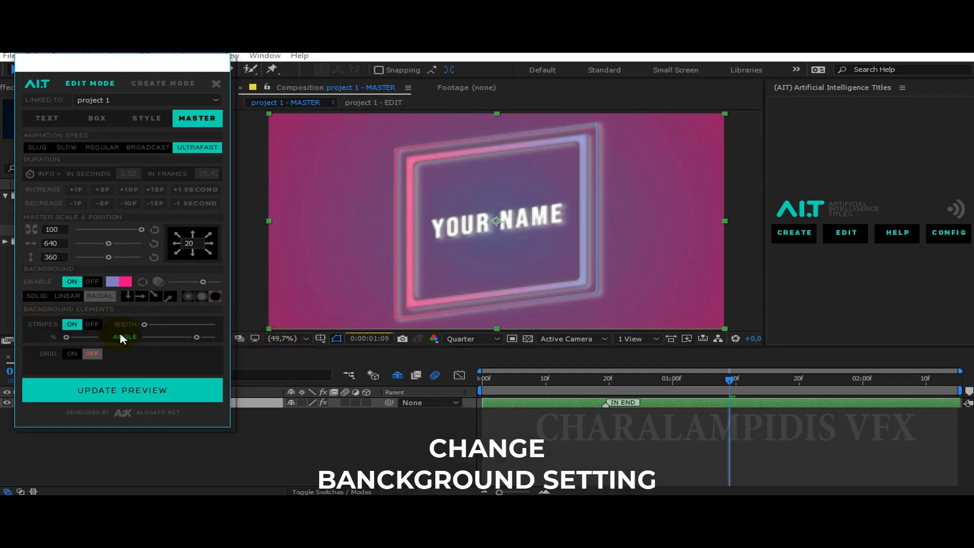
drag(144, 324, 155, 325)
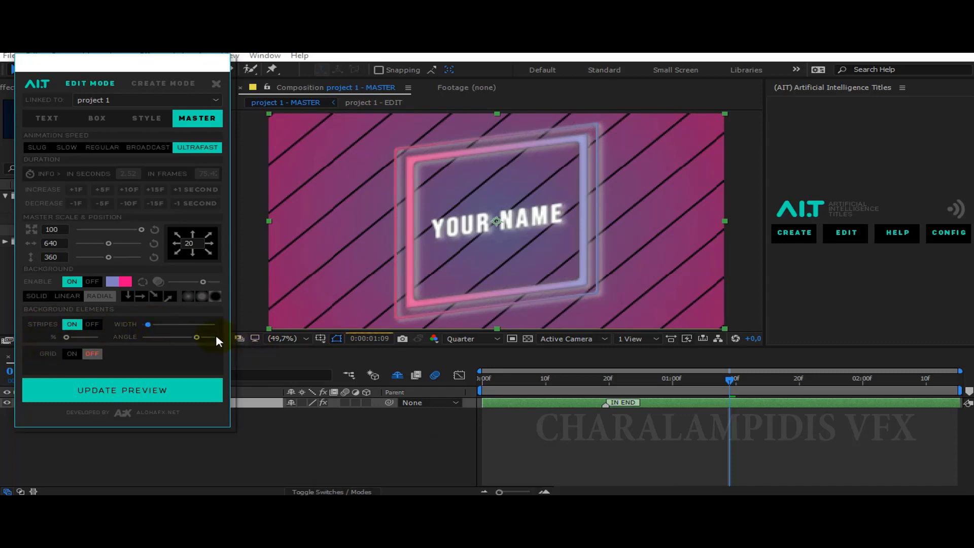
click(179, 336)
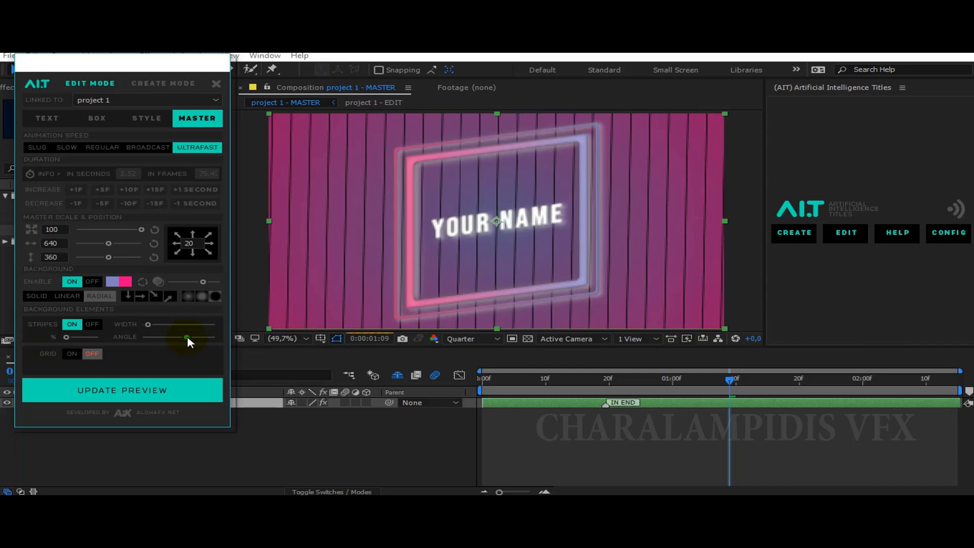
drag(188, 342, 194, 342)
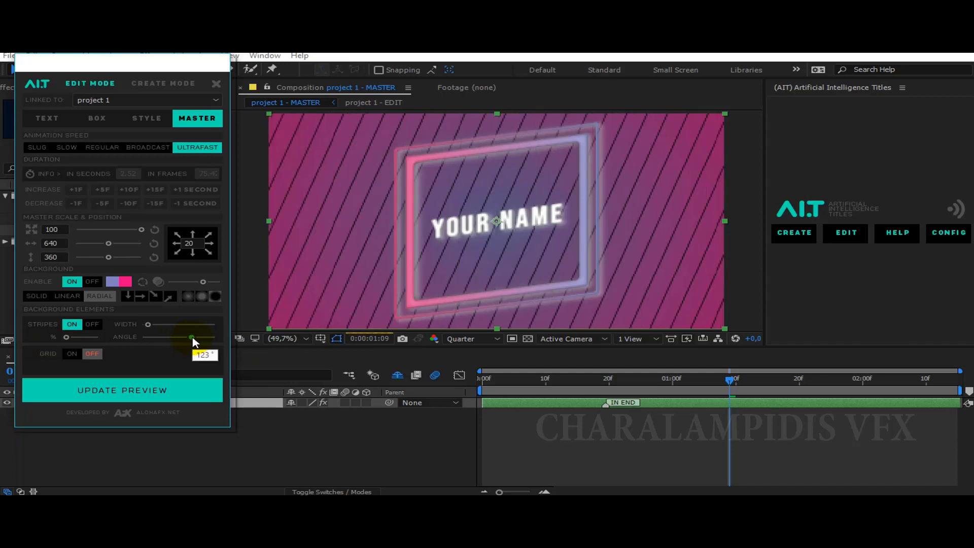
click(148, 326)
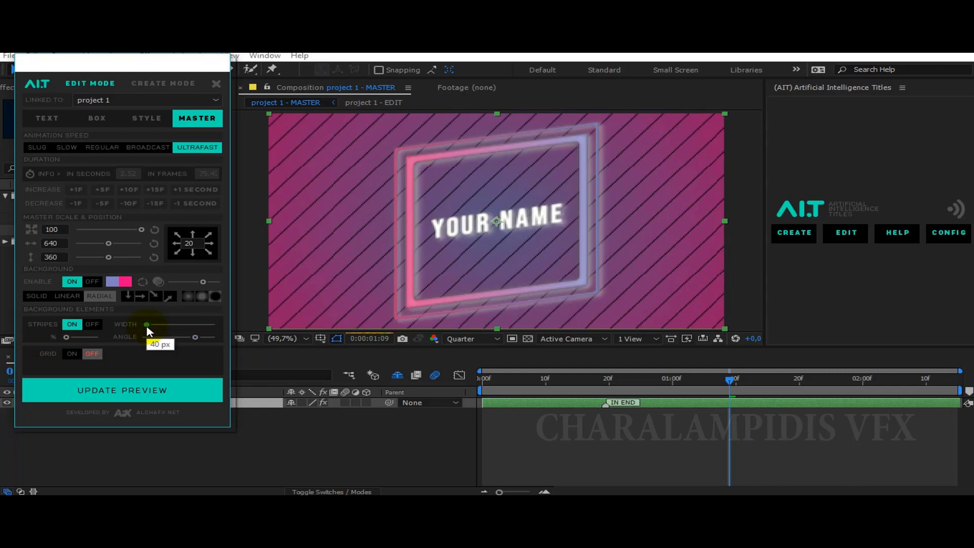
Step: Try a higher stripe percentage for thicker background stripes and lower the percentage back to a minimal value
drag(69, 340, 75, 340)
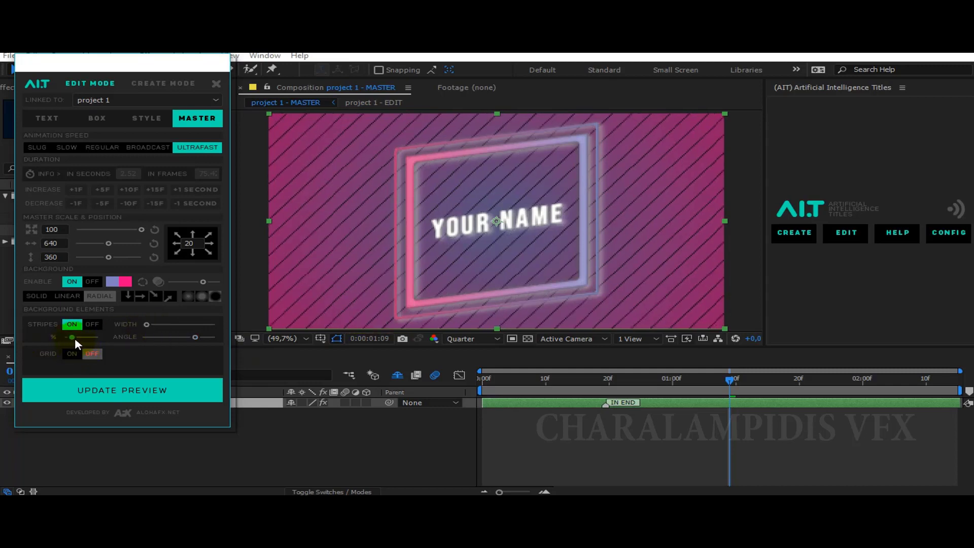
mouse_move(75, 339)
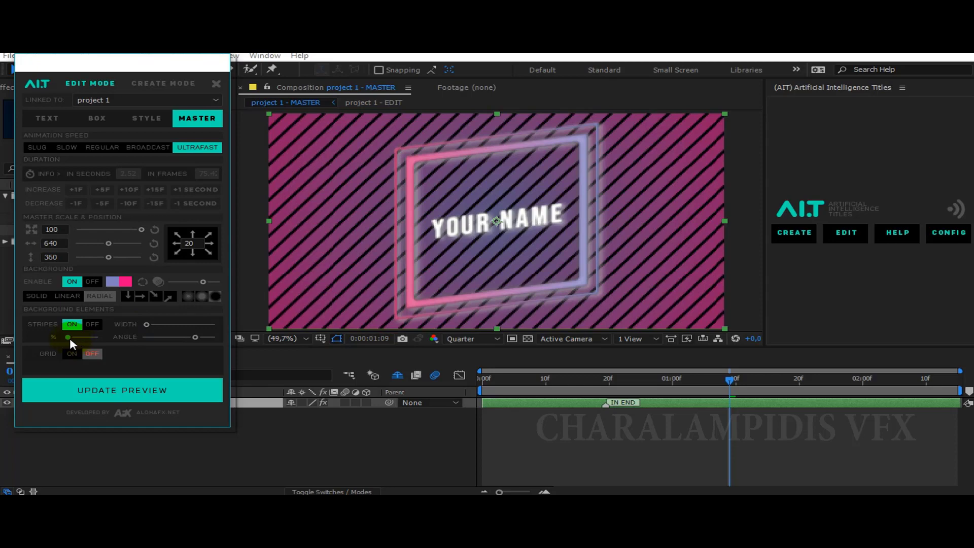
click(64, 338)
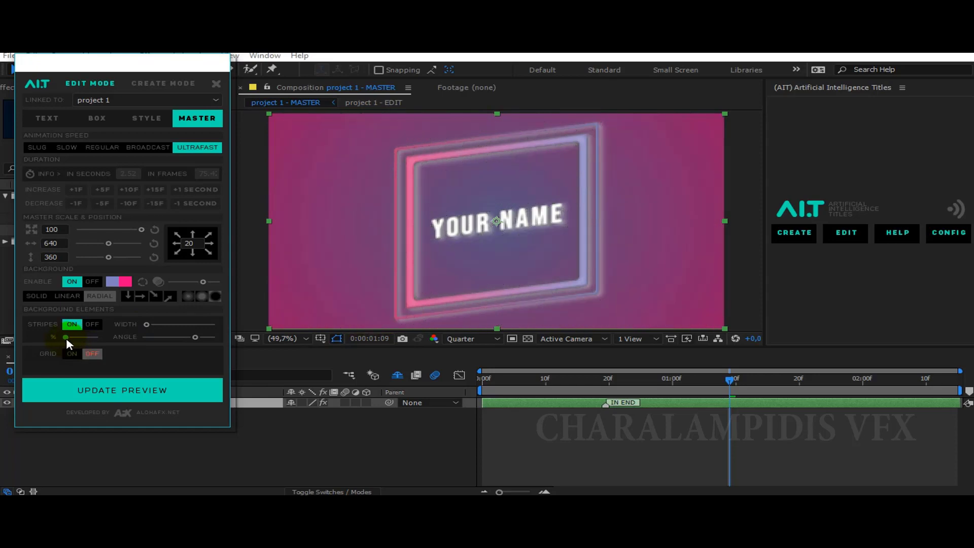
Step: Enable the background grid, reduce its size and gap to the minimum, turn on Invert and update the preview
click(72, 353)
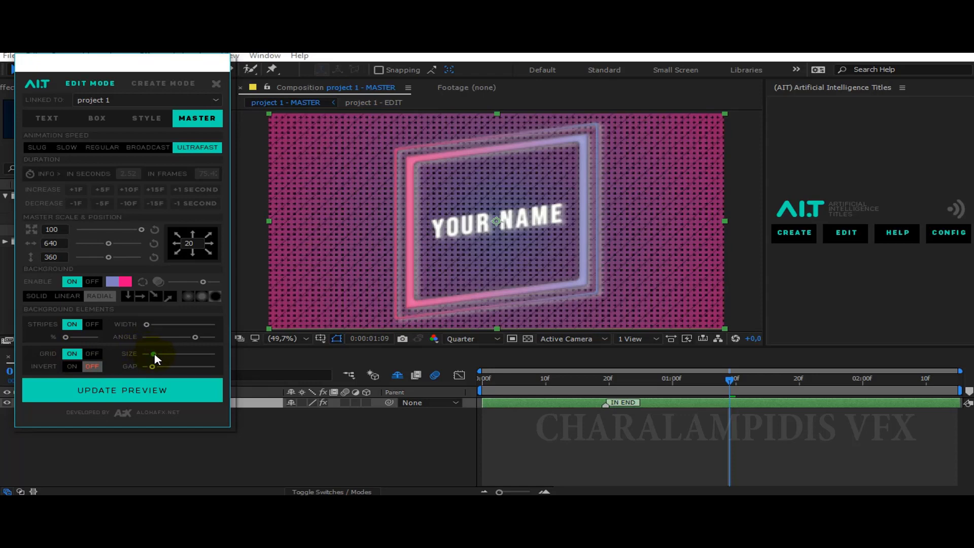
click(154, 354)
drag(154, 355, 91, 365)
click(154, 388)
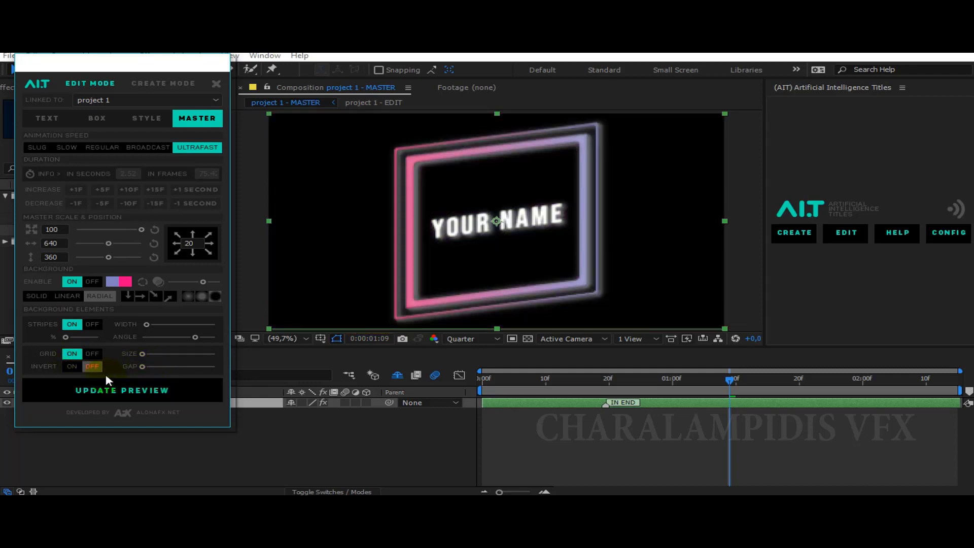
click(73, 366)
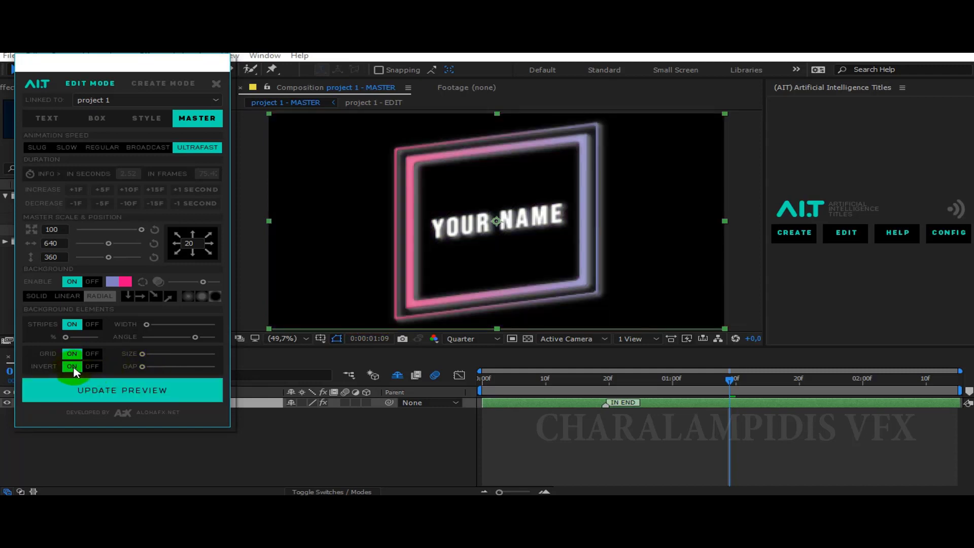
click(96, 389)
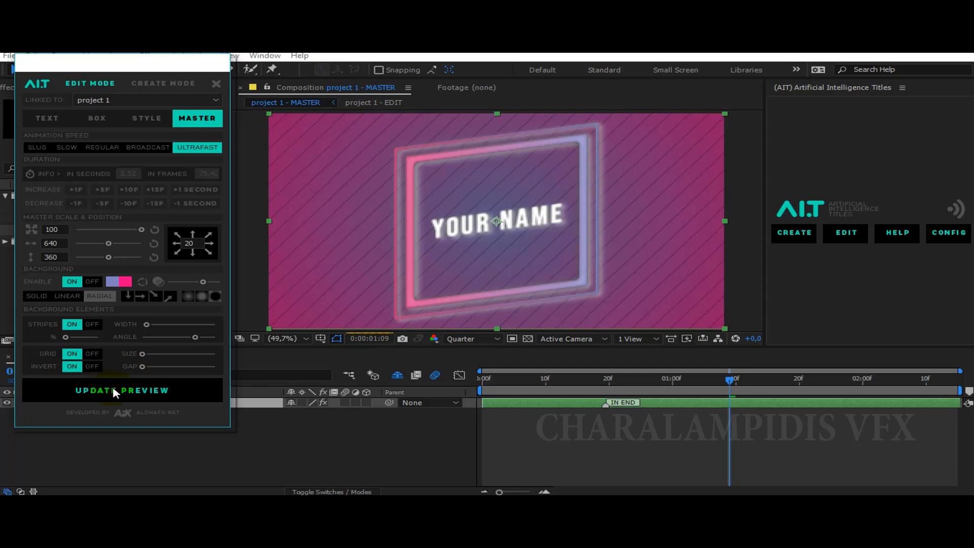
Step: Move the title editor out of the way and play the project 1 - MASTER composition from its first frame
click(86, 66)
drag(86, 66, 869, 109)
click(477, 395)
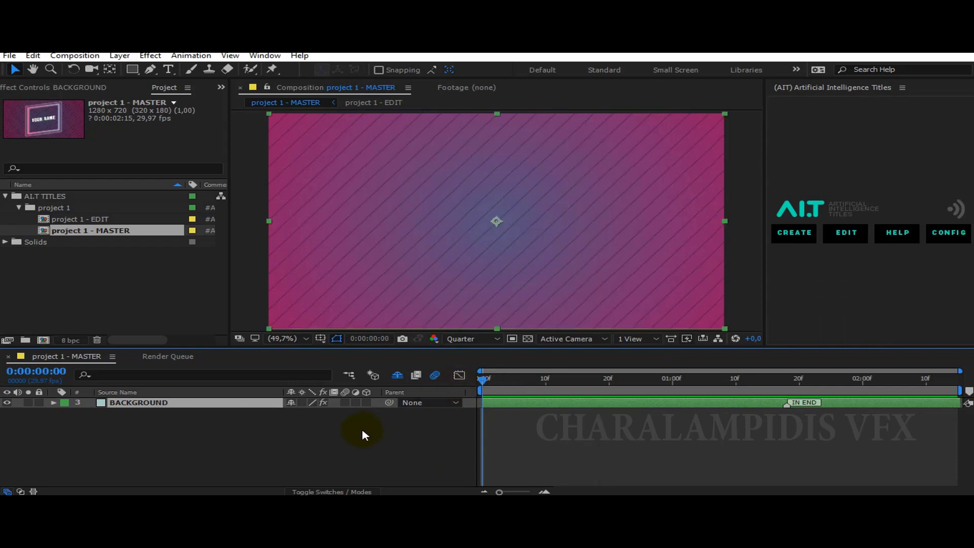
key(space)
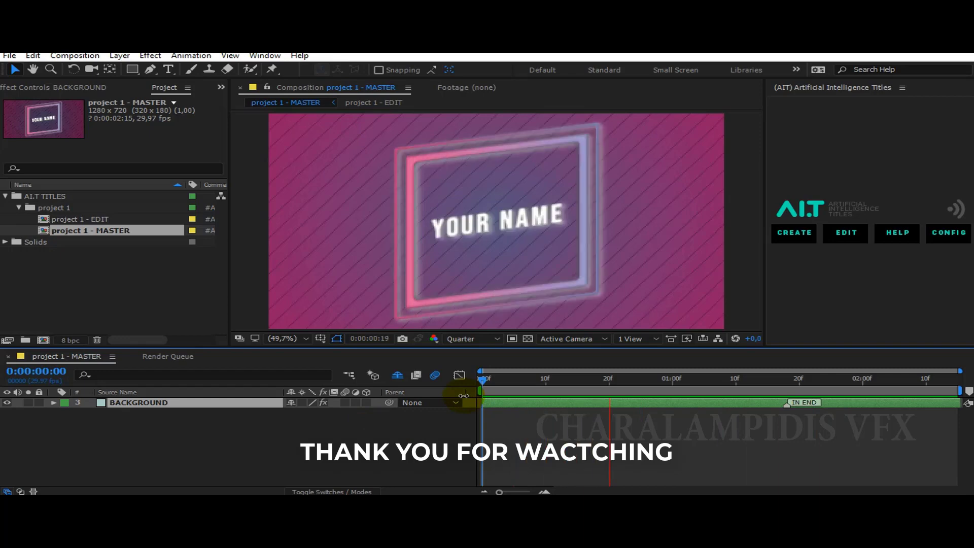
key(space)
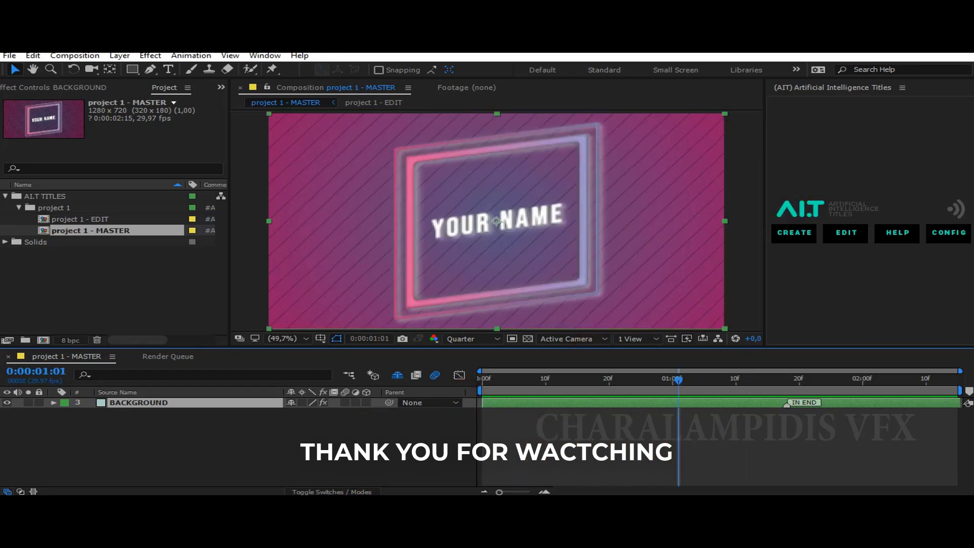